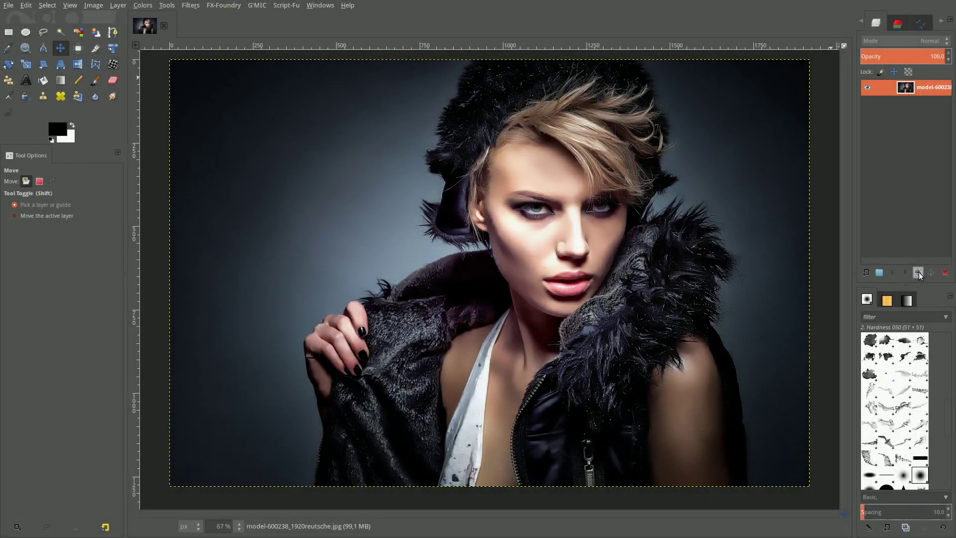
Duplicate the portrait layer and switch to the Rectangle Select tool.
click(918, 273)
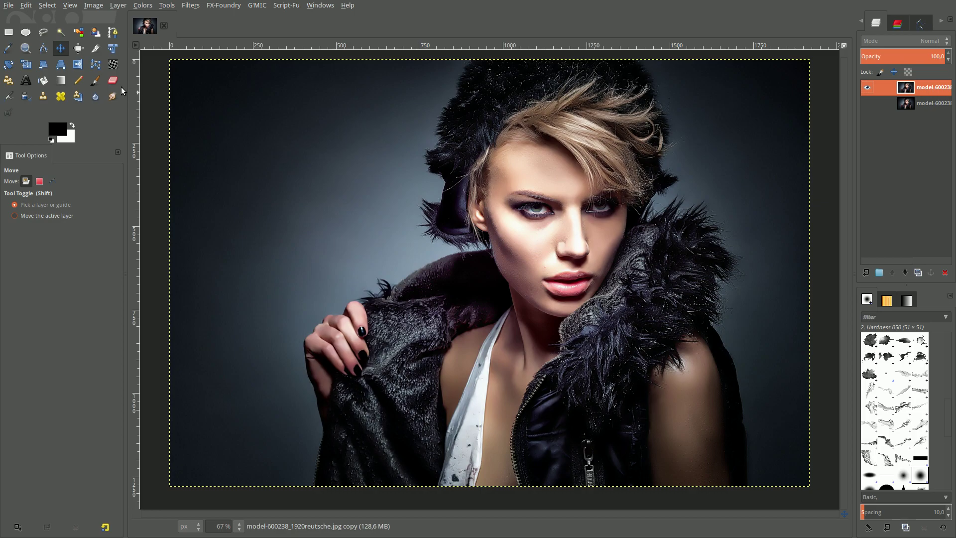
click(8, 33)
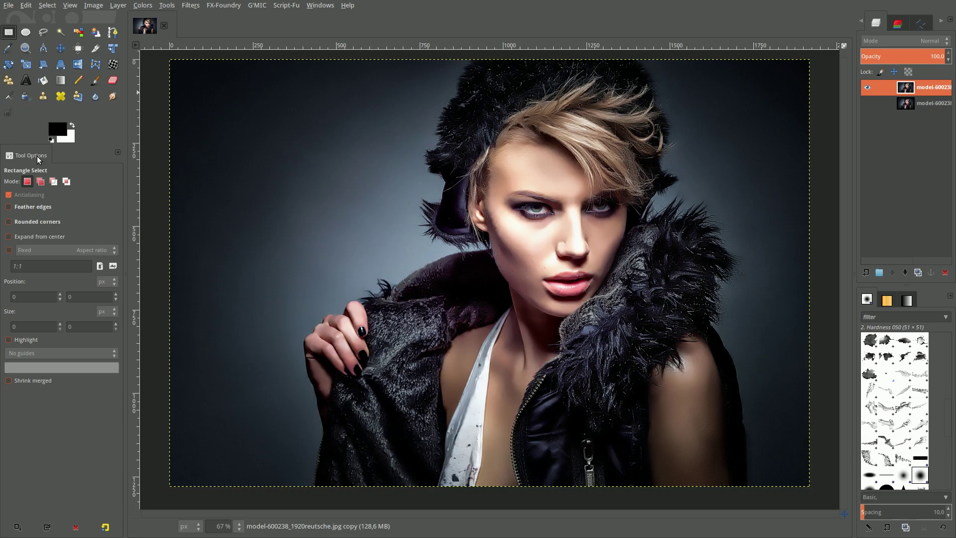
Set Rectangle Select to Add mode and add small rectangles on top of the hat.
click(40, 182)
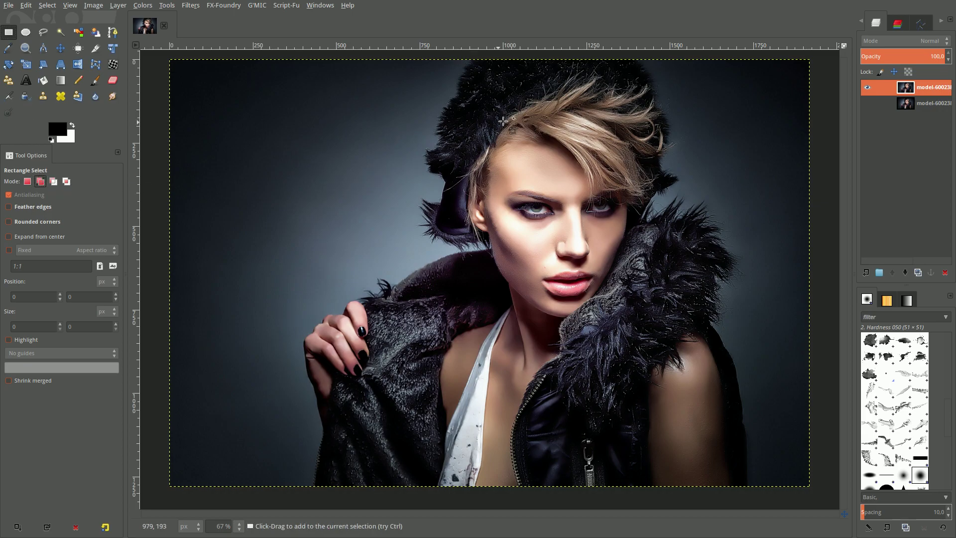
click(485, 72)
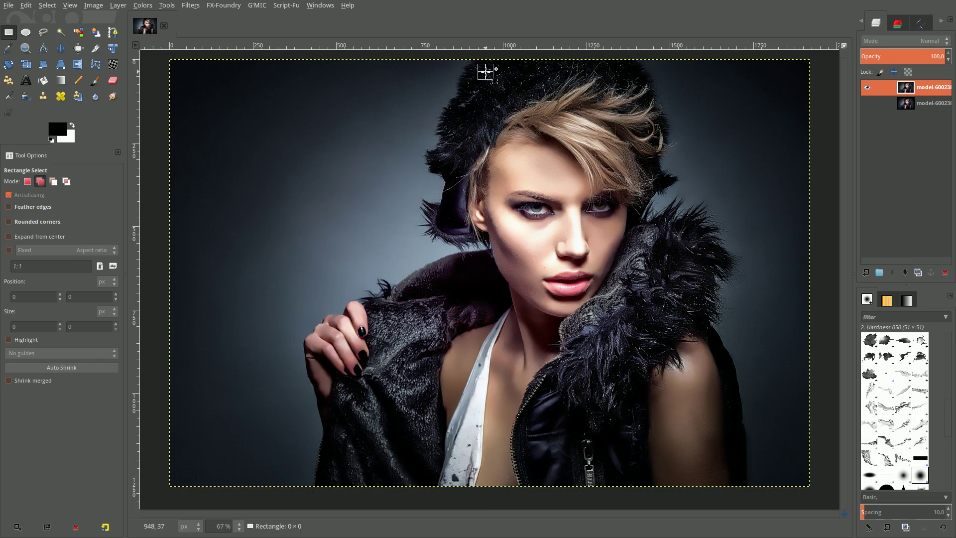
drag(485, 72, 498, 82)
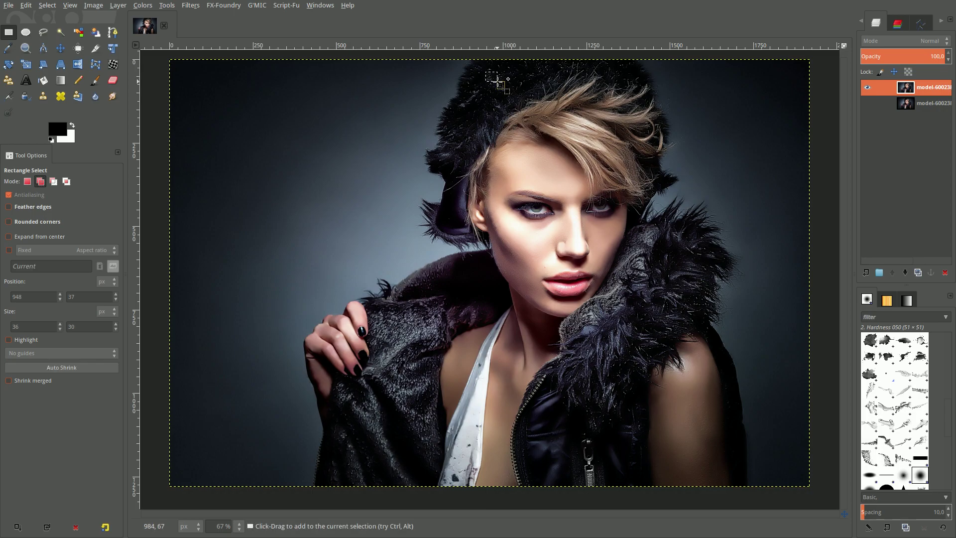
click(492, 78)
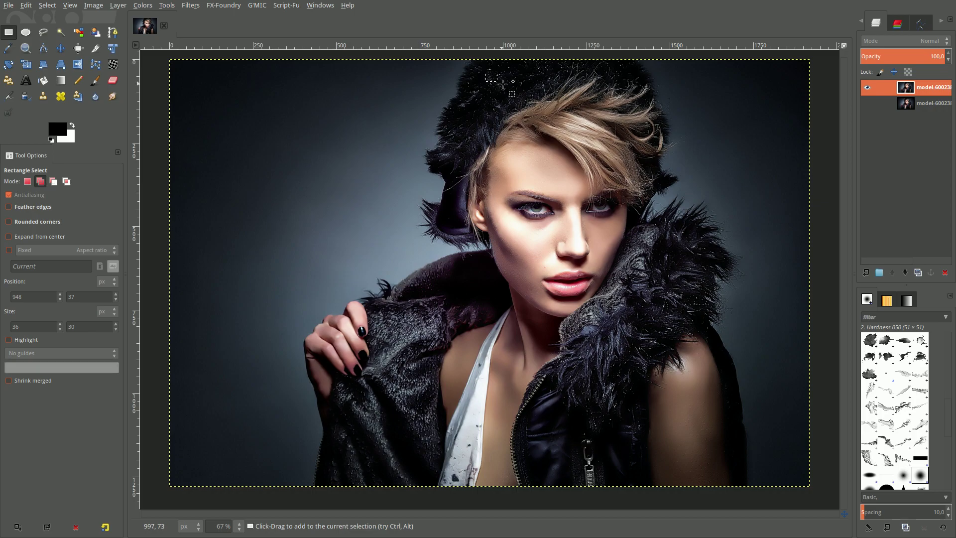
mouse_move(507, 83)
mouse_down()
mouse_move(527, 94)
mouse_move(498, 104)
mouse_up()
click(490, 101)
mouse_move(540, 71)
mouse_down()
mouse_move(556, 91)
mouse_move(528, 76)
mouse_move(547, 115)
mouse_move(513, 115)
mouse_move(526, 118)
mouse_up()
click(548, 83)
Add more rectangles over the hat's left side and near its top.
click(508, 110)
click(515, 114)
drag(465, 94, 479, 115)
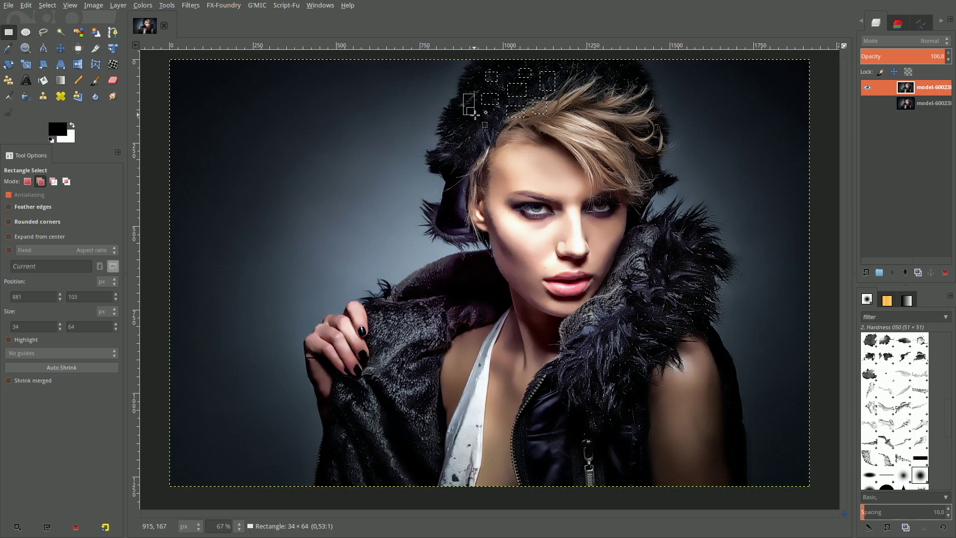
click(475, 105)
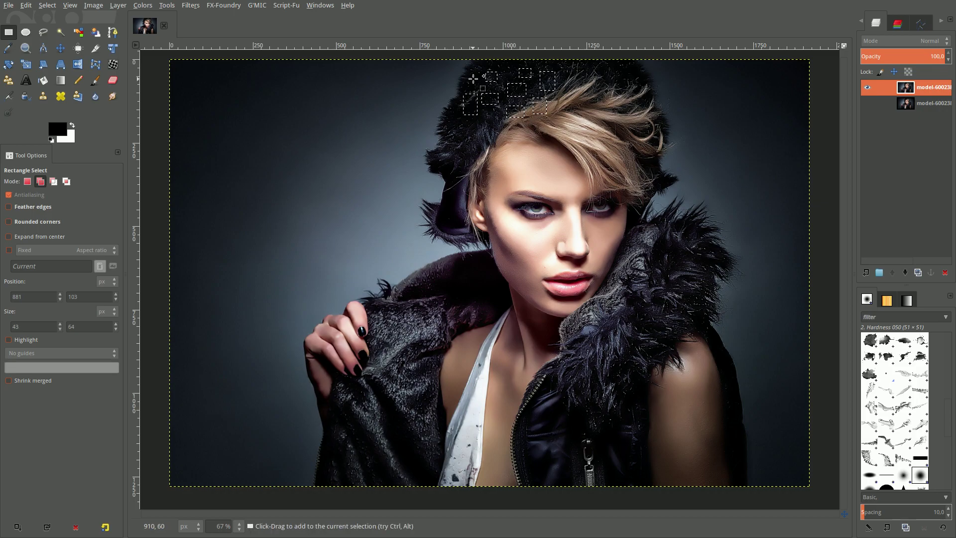
drag(474, 75, 493, 128)
click(476, 83)
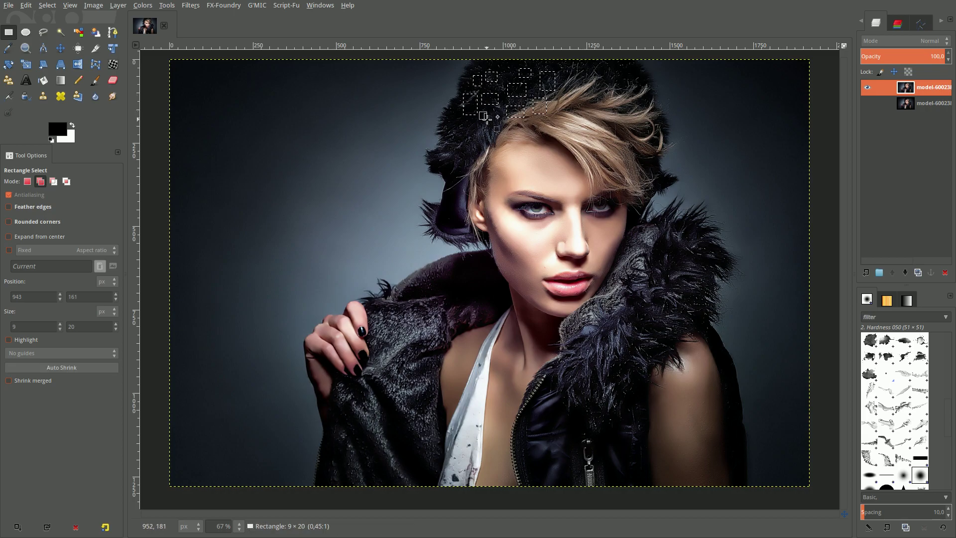
click(498, 129)
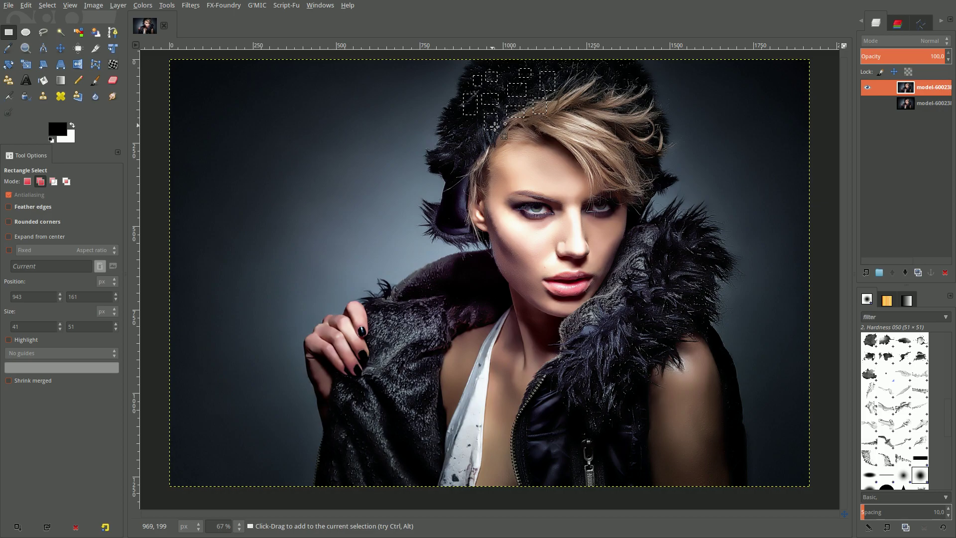
Add tall and wide rectangles over the hair, hairline and the hat's left edge.
drag(557, 109, 567, 139)
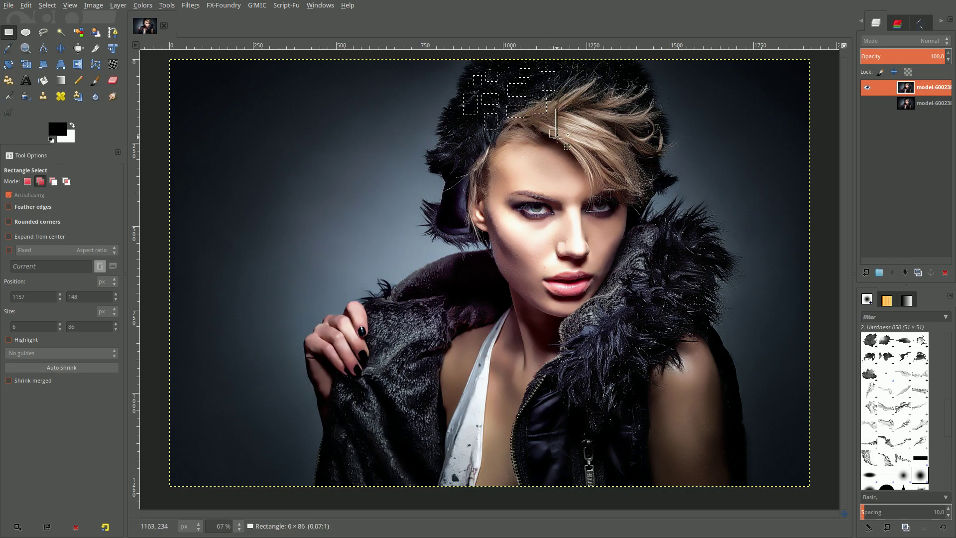
click(563, 126)
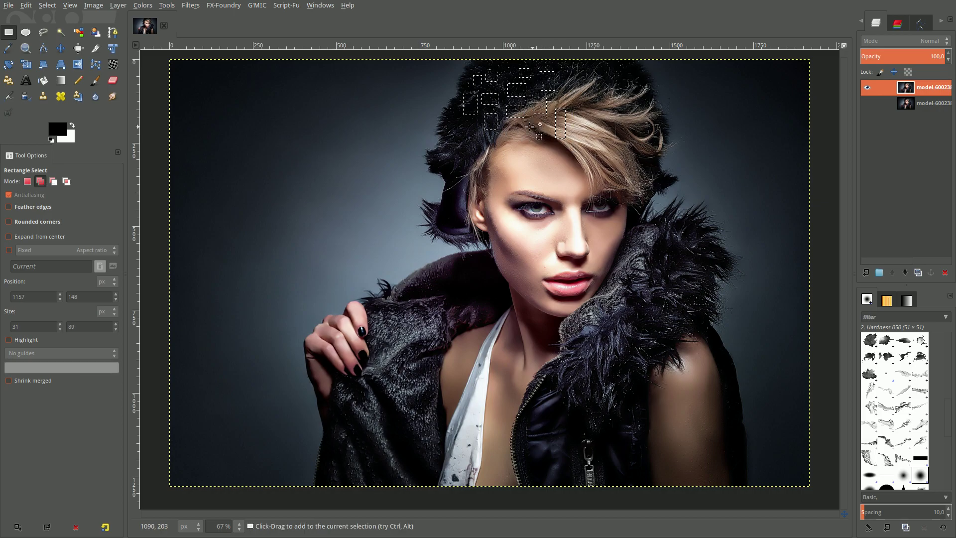
drag(510, 125, 546, 134)
click(528, 128)
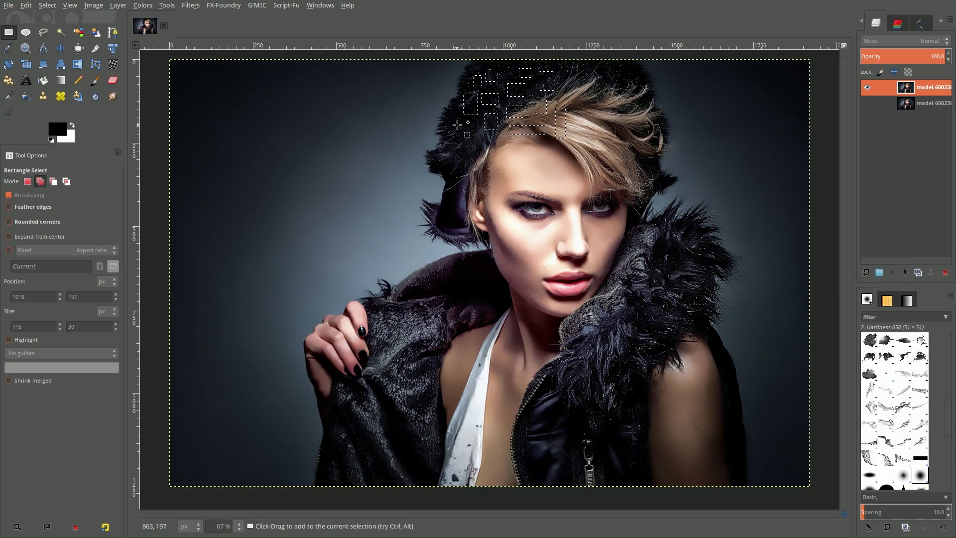
mouse_move(449, 119)
mouse_down()
mouse_move(479, 140)
mouse_move(464, 156)
mouse_move(471, 160)
mouse_move(464, 143)
mouse_move(539, 165)
mouse_up()
click(457, 126)
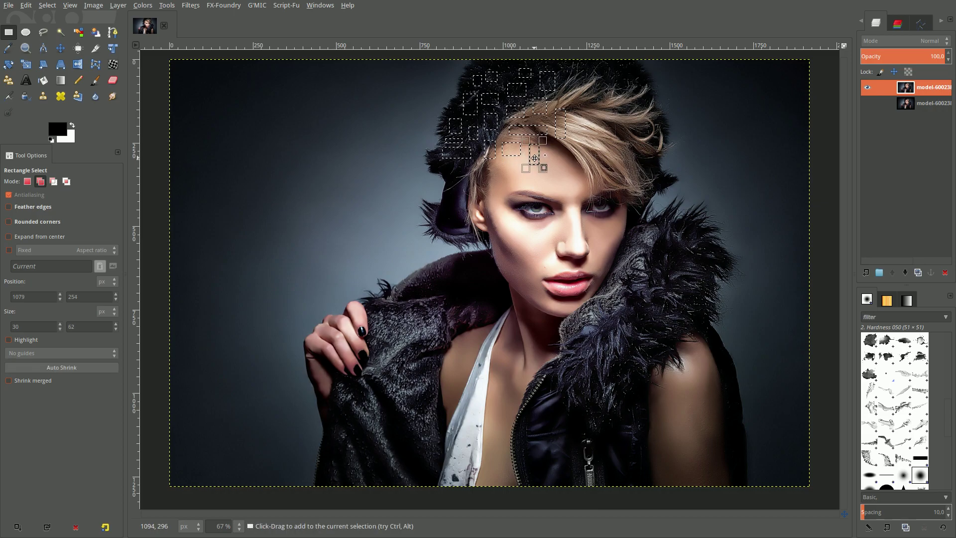
Add rectangles on the forehead, the hat's lower left and by the temple.
click(534, 158)
drag(549, 150, 570, 160)
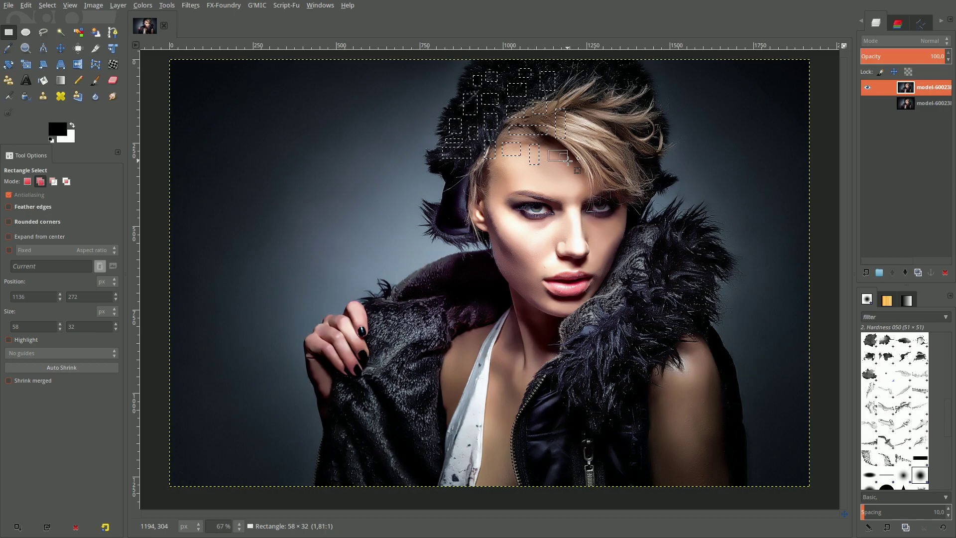
click(559, 158)
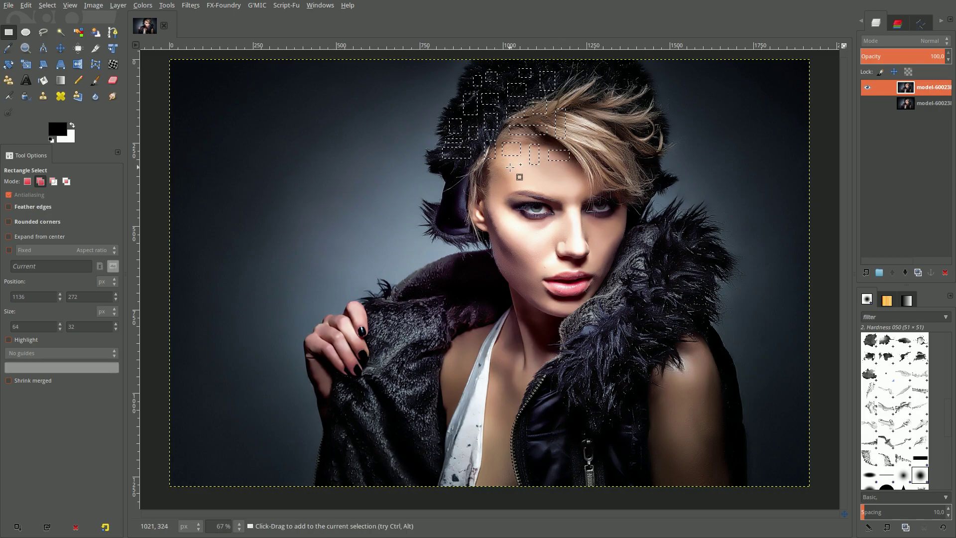
drag(453, 167, 469, 185)
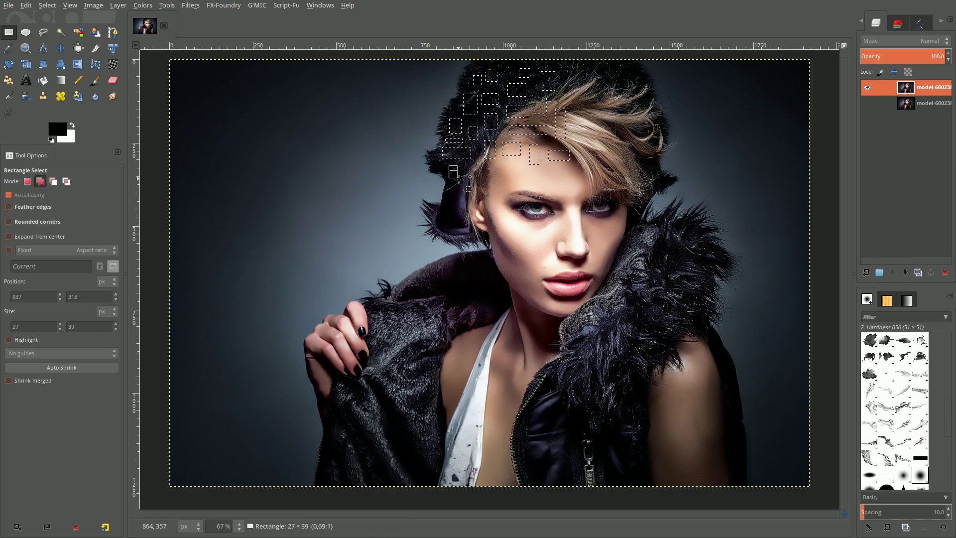
click(457, 178)
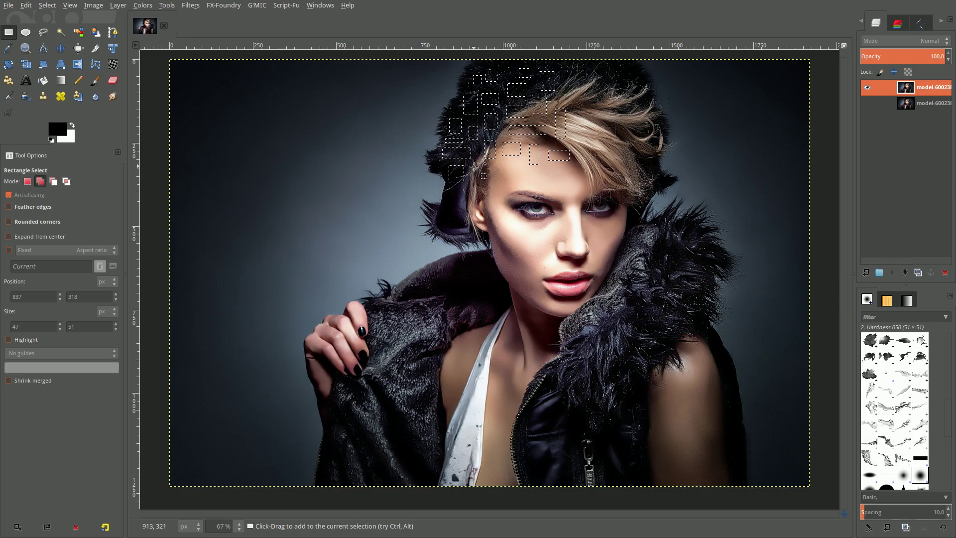
mouse_move(474, 150)
mouse_down()
mouse_move(481, 182)
mouse_move(508, 178)
mouse_up()
click(479, 171)
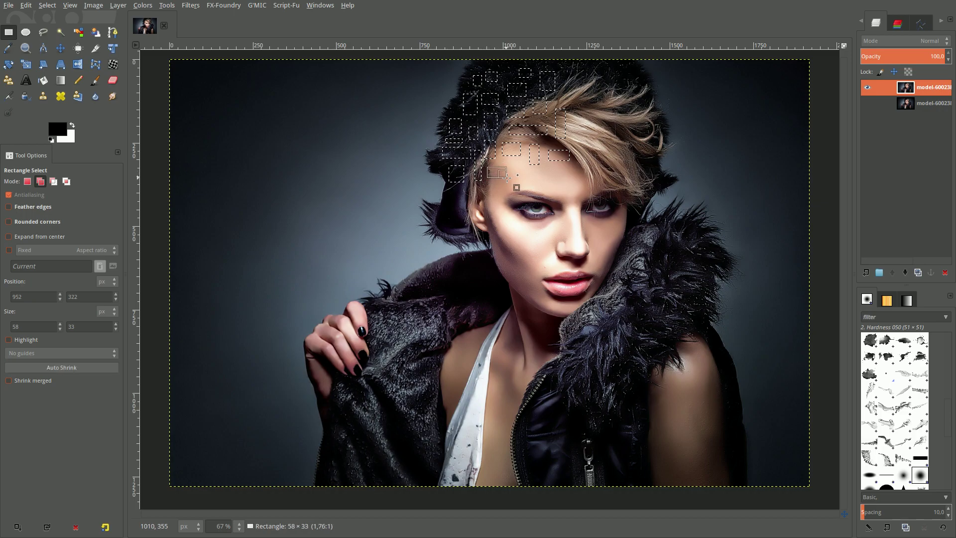
Add rectangles across the forehead, above the eyebrows and near the left temple.
click(505, 170)
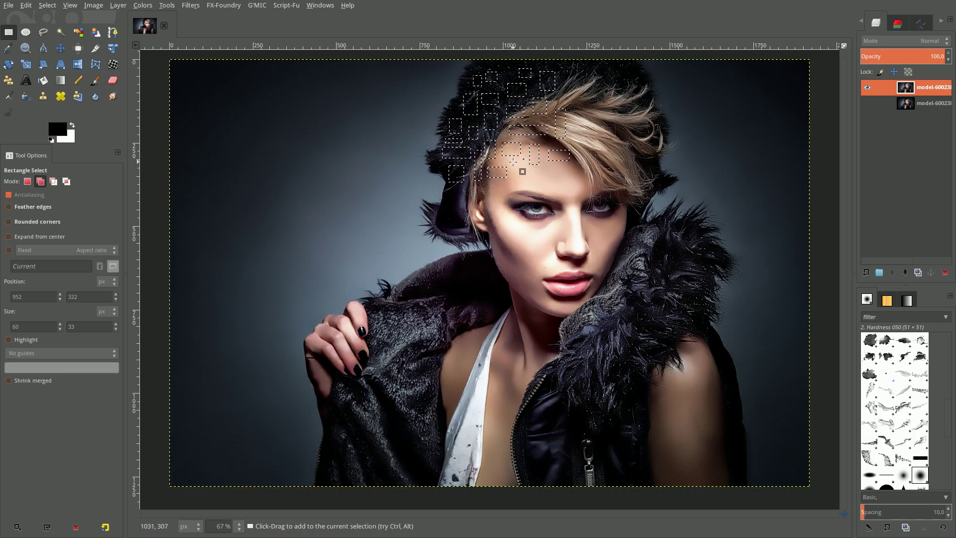
drag(513, 162, 524, 179)
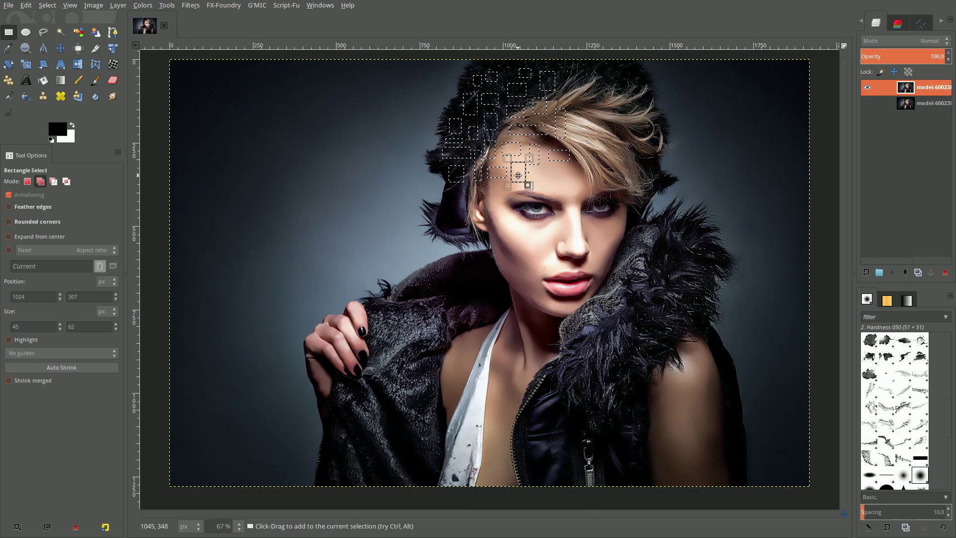
click(539, 185)
drag(537, 172, 557, 185)
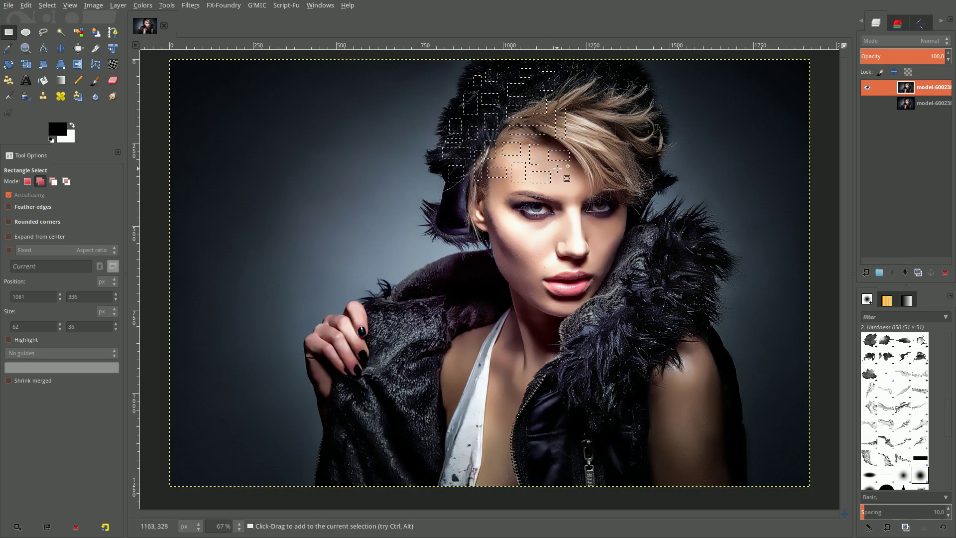
drag(557, 170, 570, 194)
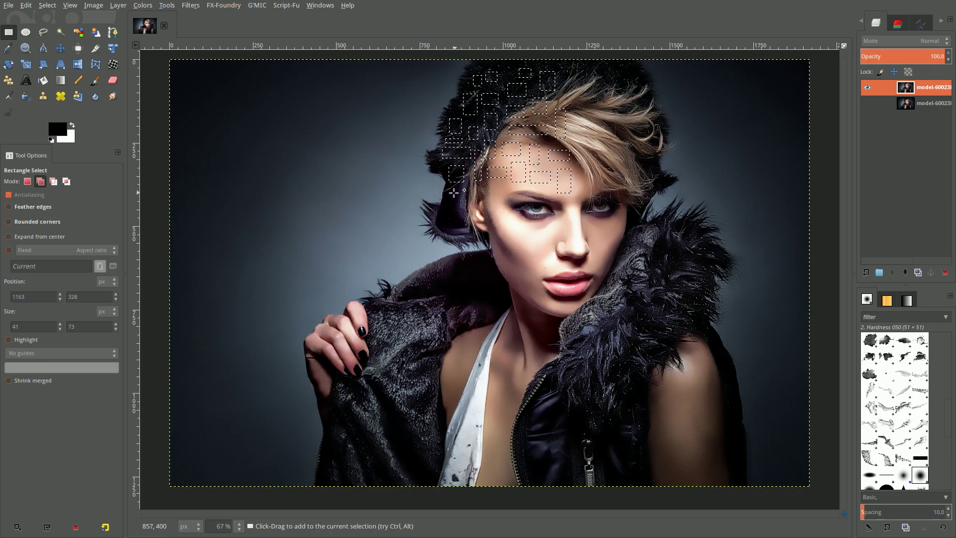
drag(450, 190, 480, 201)
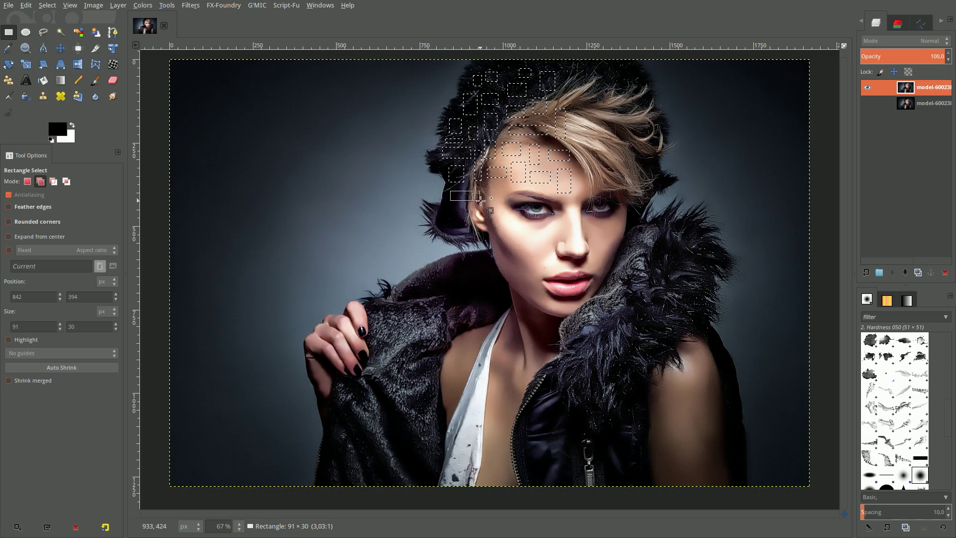
mouse_move(491, 188)
mouse_down()
mouse_move(499, 215)
mouse_move(520, 197)
mouse_up()
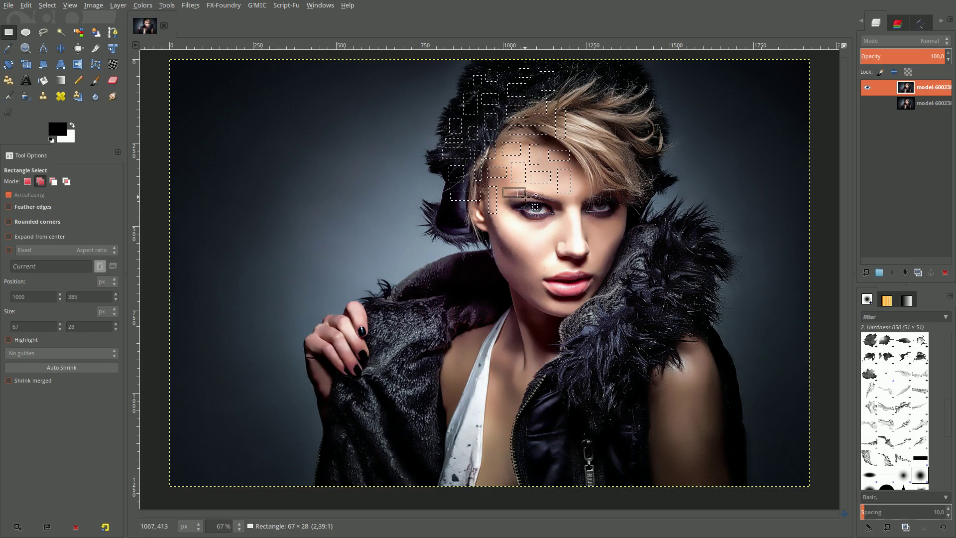
Add small rectangular tiles across both eyes.
click(518, 194)
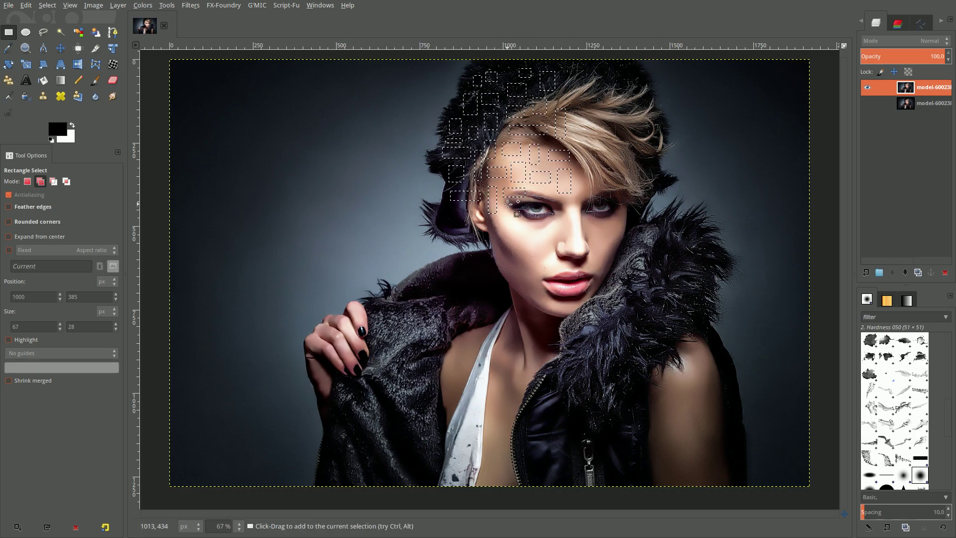
drag(508, 203, 544, 204)
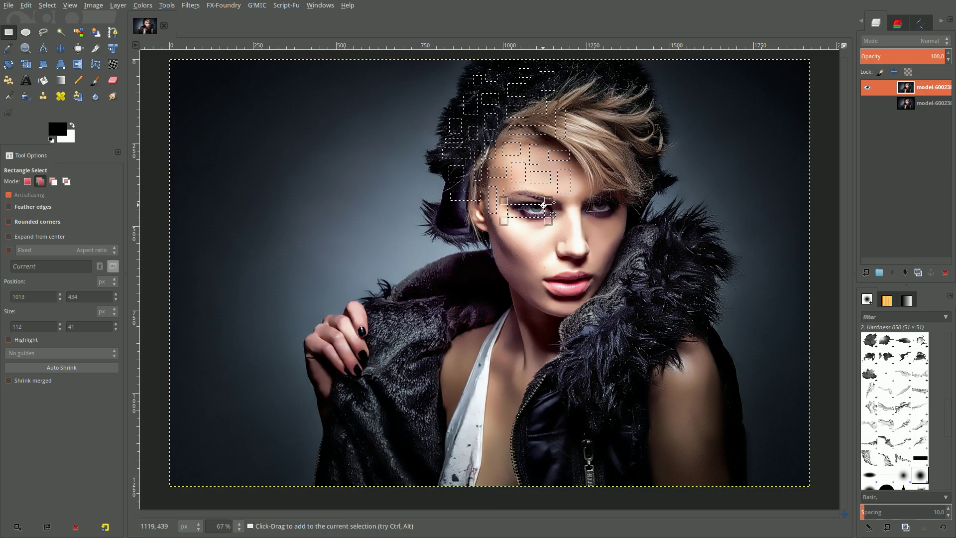
click(544, 204)
drag(548, 202, 548, 199)
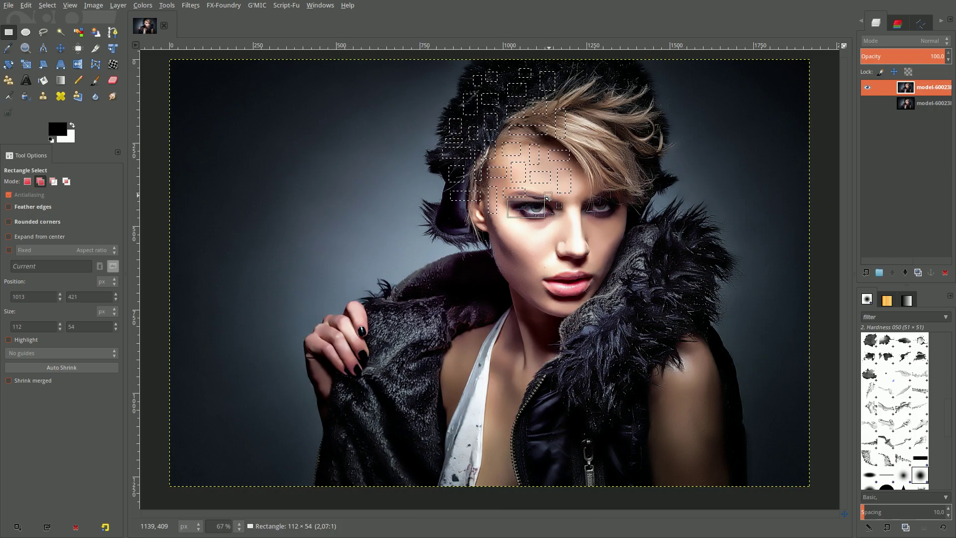
click(546, 198)
click(538, 205)
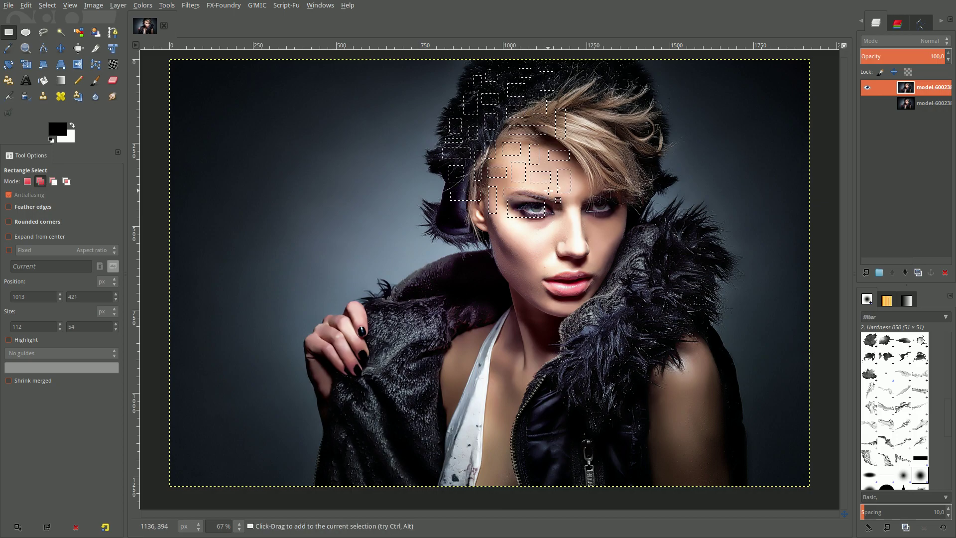
drag(549, 190, 558, 208)
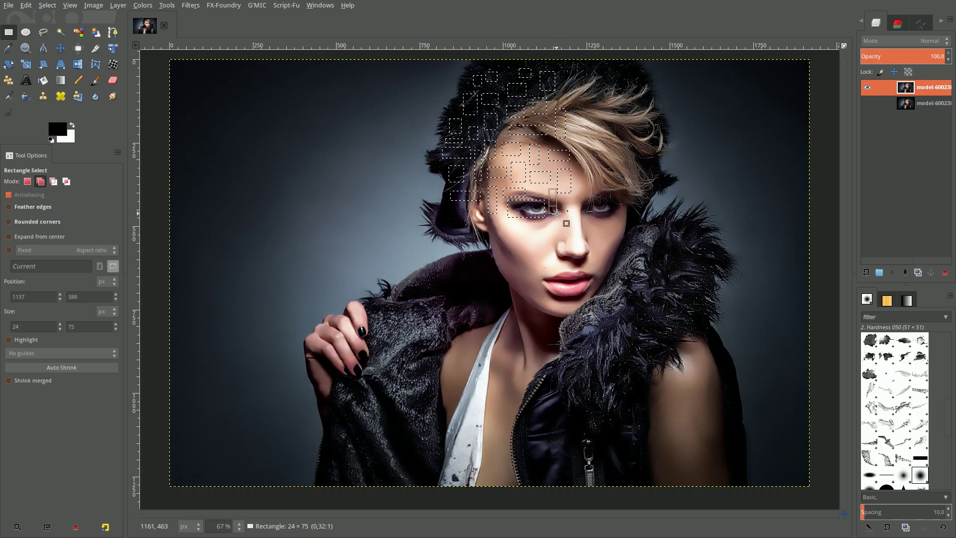
click(556, 209)
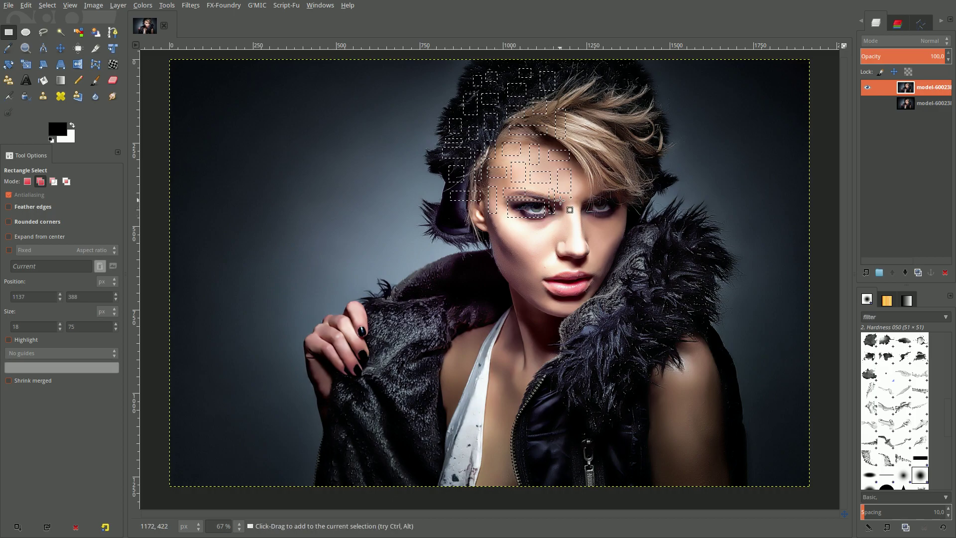
drag(561, 200, 575, 210)
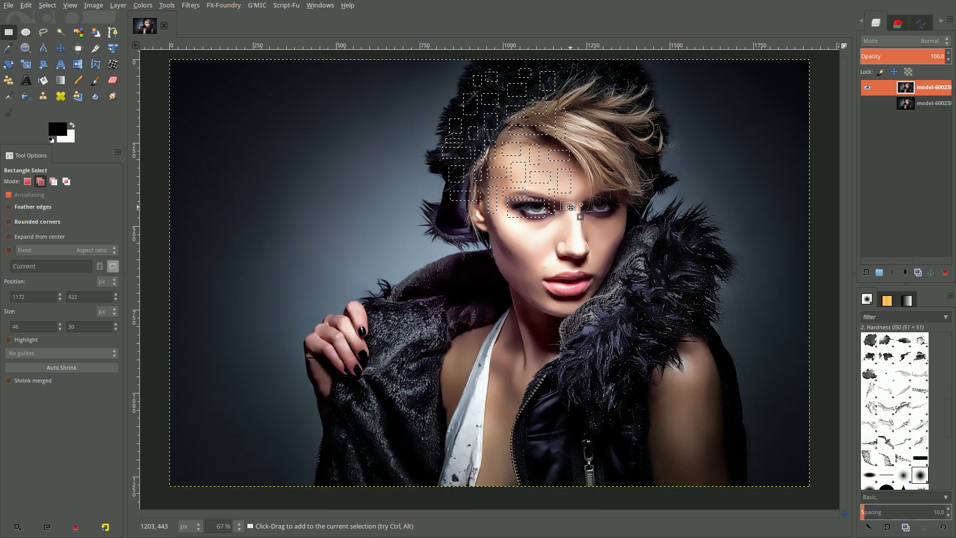
click(571, 207)
Add tiles along the hat's left edge and near the ear.
drag(449, 210, 462, 225)
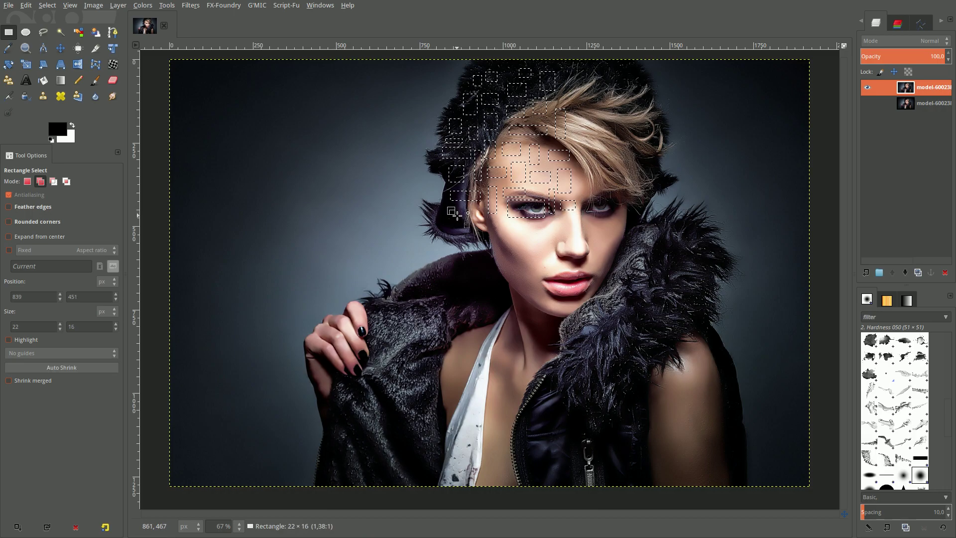
click(455, 219)
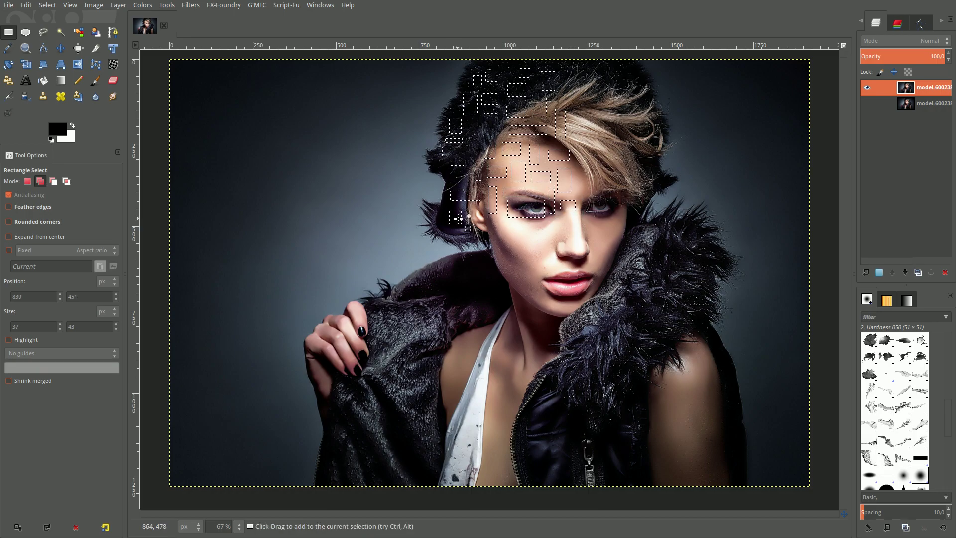
drag(435, 212, 444, 228)
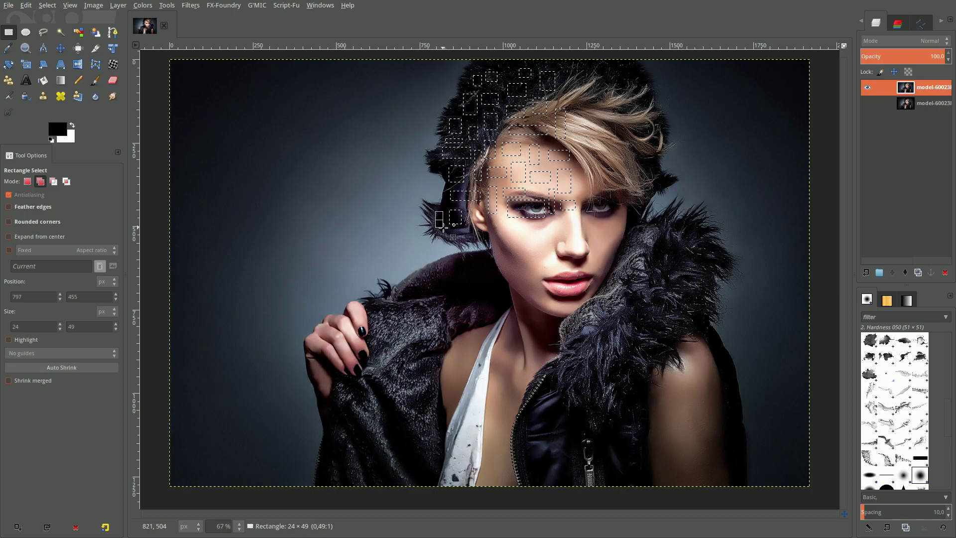
click(452, 219)
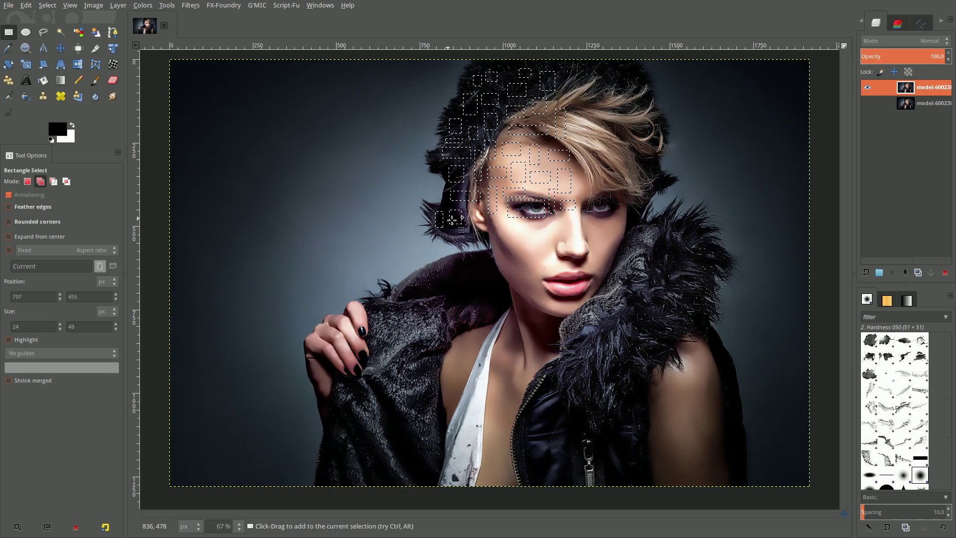
mouse_move(477, 214)
mouse_down()
mouse_move(489, 236)
mouse_move(503, 228)
mouse_move(529, 245)
mouse_move(556, 247)
mouse_move(558, 219)
mouse_up()
click(477, 223)
Add tiles over the cheek and around the nose.
click(515, 233)
click(528, 244)
click(550, 241)
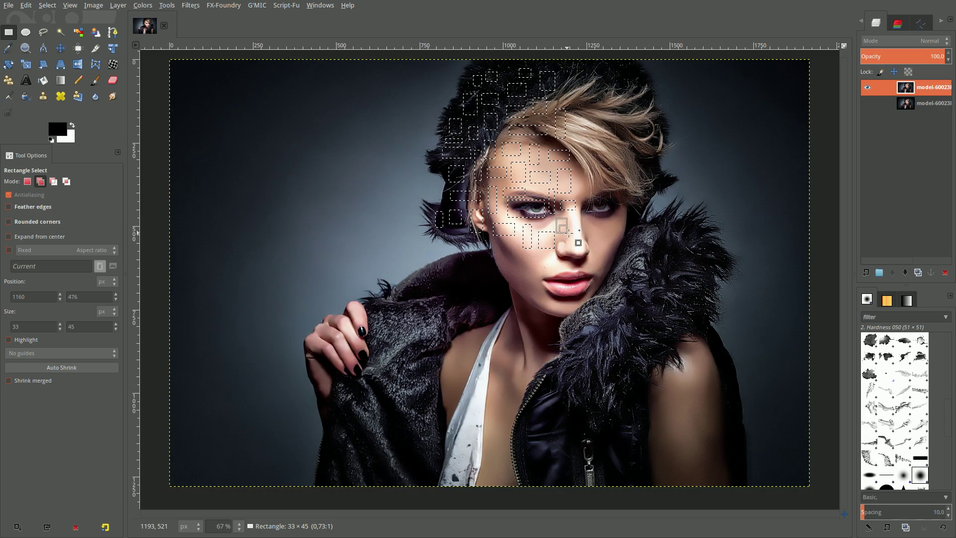
click(572, 235)
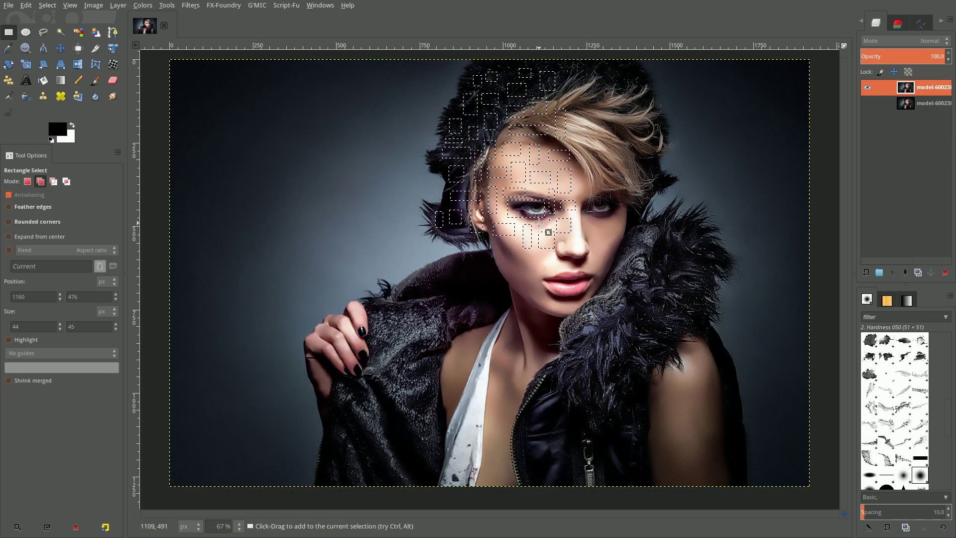
drag(549, 232, 548, 232)
click(563, 238)
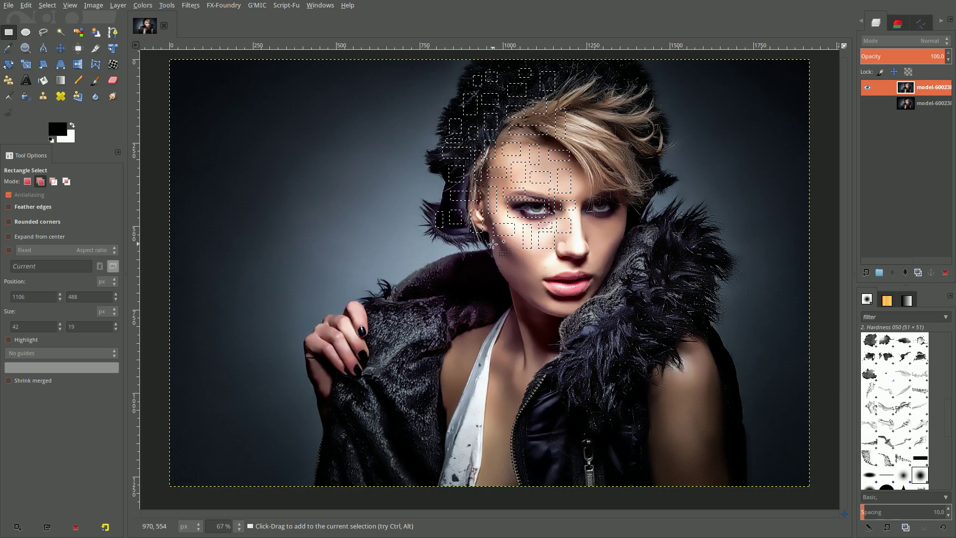
Add tiles below the earlier face tiles and beside the jaw.
mouse_move(492, 244)
mouse_down()
mouse_move(507, 265)
mouse_move(537, 271)
mouse_up()
click(516, 258)
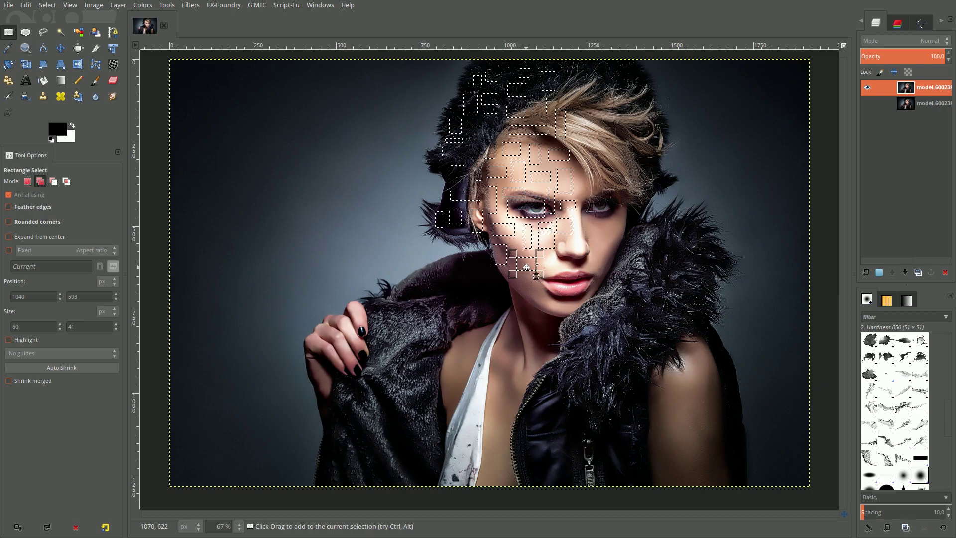
click(484, 266)
mouse_move(467, 259)
mouse_down()
mouse_move(488, 278)
mouse_move(456, 296)
mouse_up()
Add tiles beside the jaw, on the jacket shoulder and collar, and near the chin.
click(473, 271)
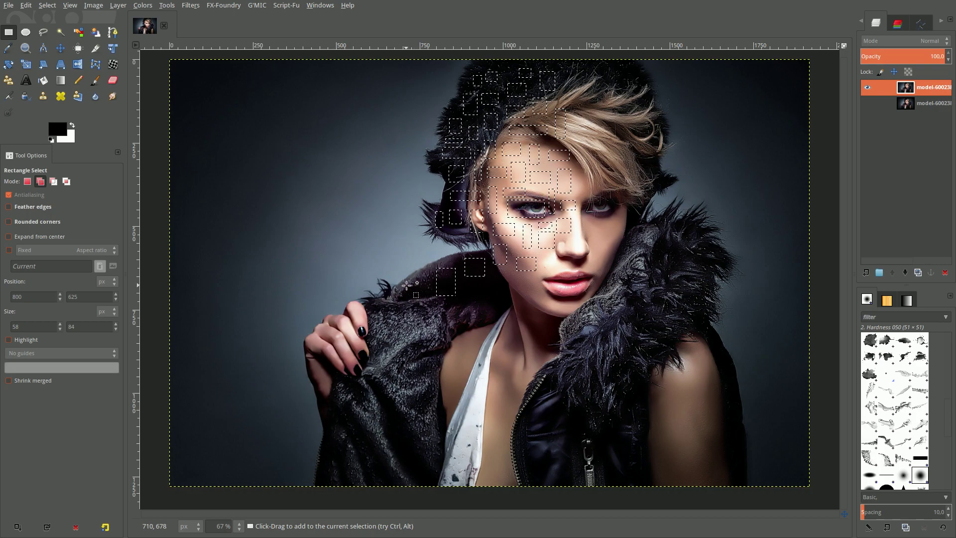
drag(402, 281, 431, 318)
click(419, 308)
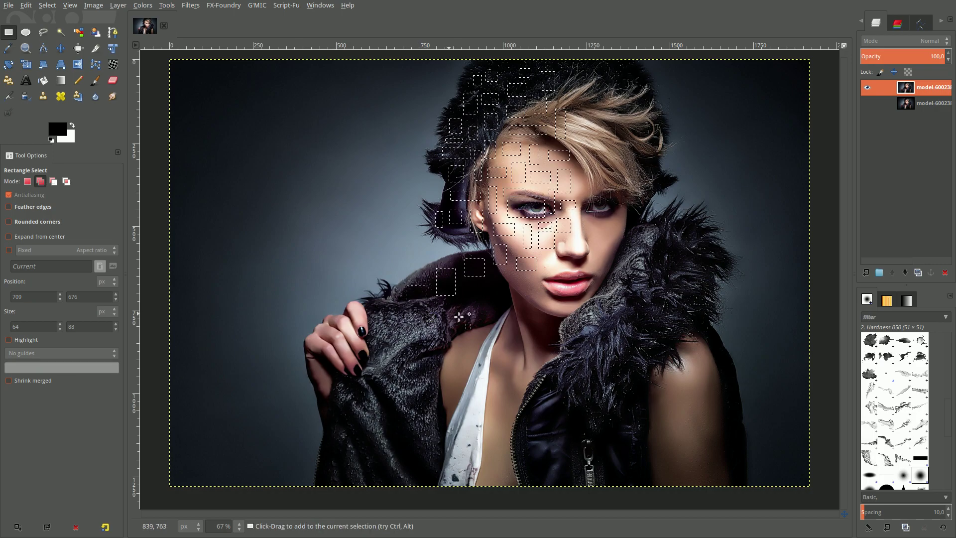
mouse_move(464, 287)
mouse_down()
mouse_move(492, 305)
mouse_move(458, 315)
mouse_up()
click(473, 297)
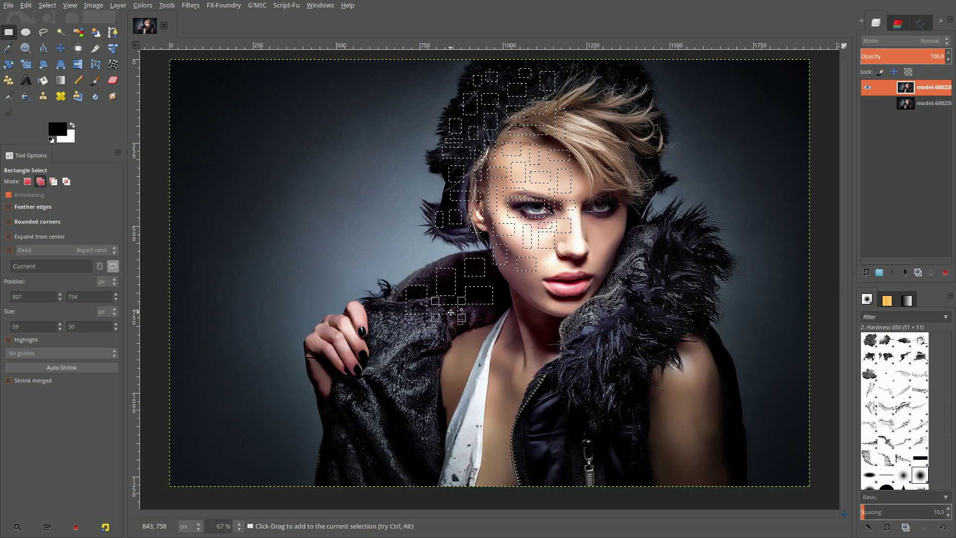
click(448, 309)
mouse_move(497, 273)
mouse_down()
mouse_move(513, 296)
mouse_move(542, 290)
mouse_up()
click(508, 289)
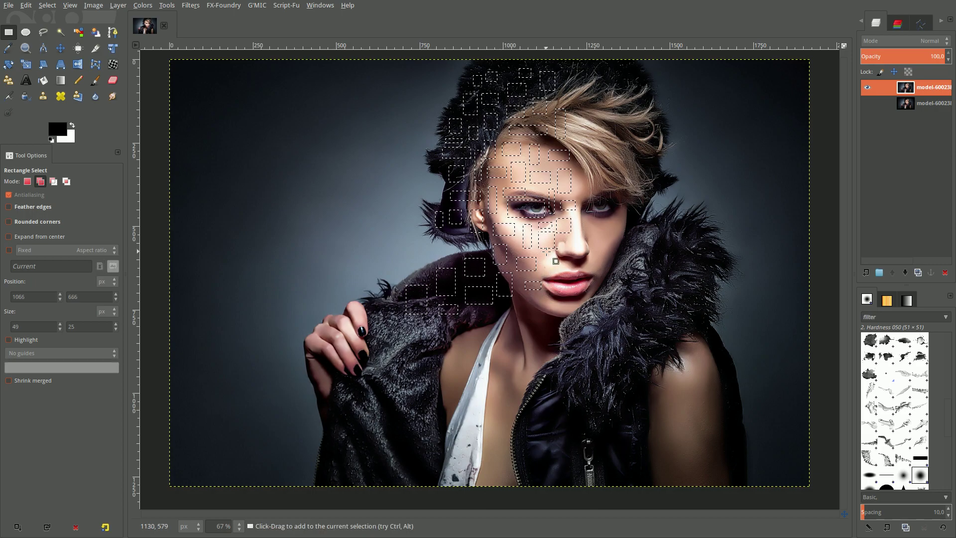
drag(546, 253, 554, 269)
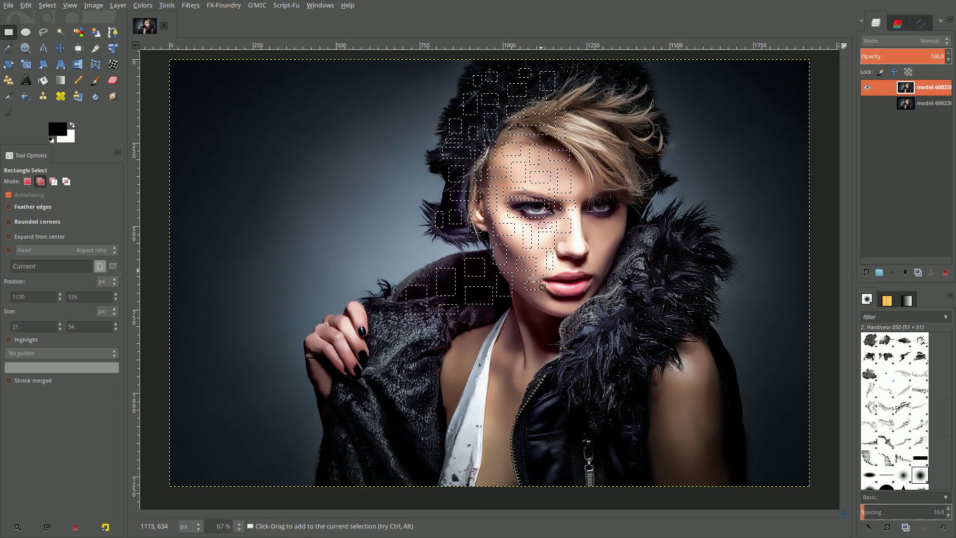
mouse_move(520, 306)
mouse_down()
mouse_move(541, 328)
mouse_move(505, 326)
mouse_move(506, 336)
mouse_move(477, 336)
mouse_move(479, 345)
mouse_up()
Add tiles across the jacket shoulder toward her hand.
mouse_move(434, 325)
mouse_down()
mouse_move(452, 345)
mouse_move(459, 339)
mouse_up()
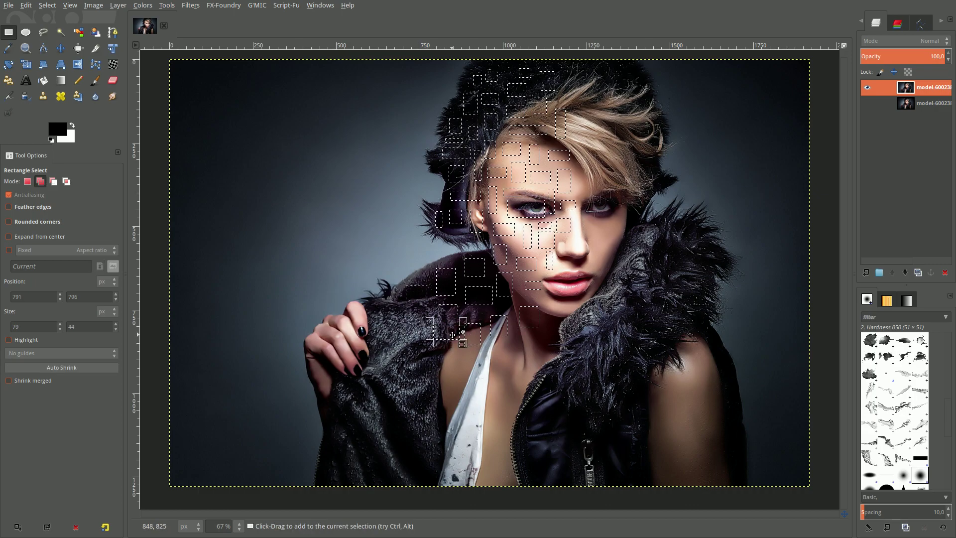
drag(412, 319, 425, 338)
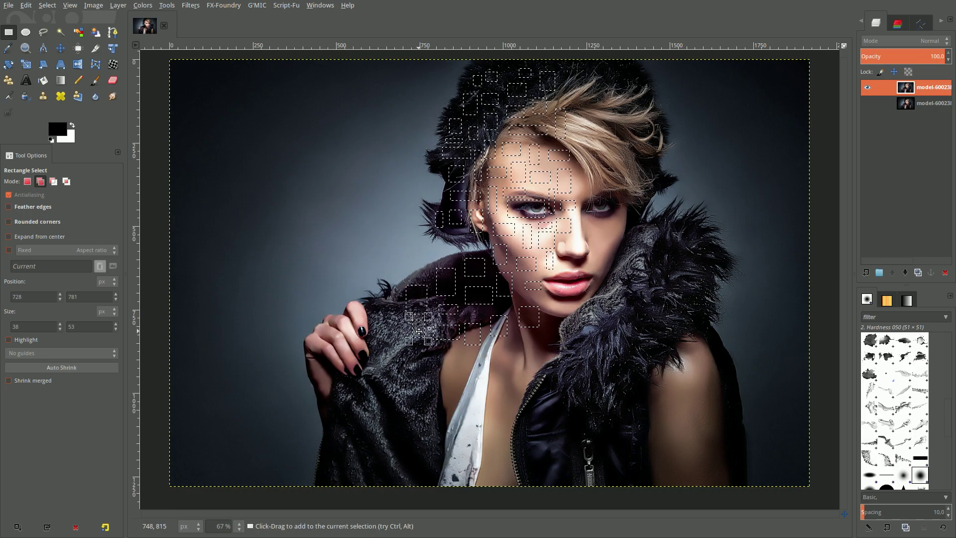
mouse_move(377, 306)
mouse_down()
mouse_move(401, 324)
mouse_move(395, 346)
mouse_up()
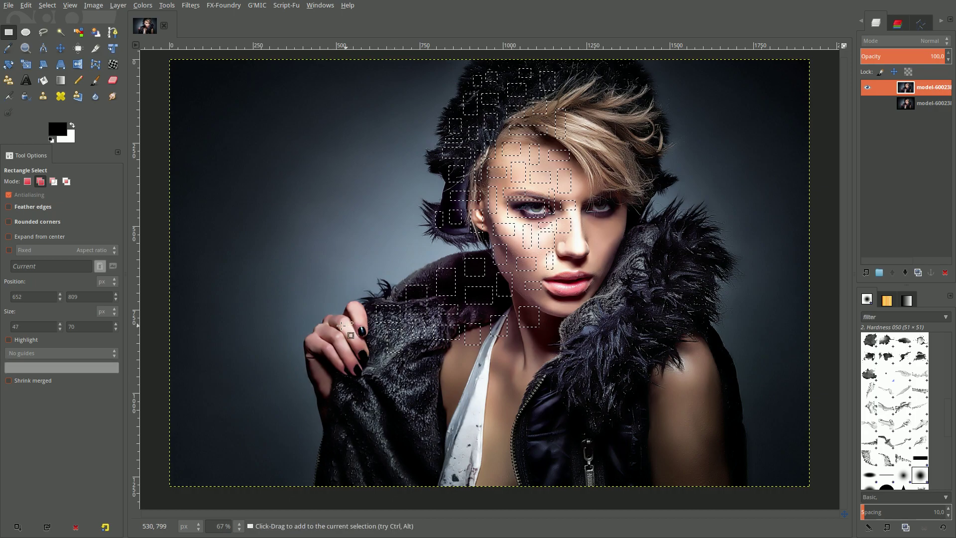
mouse_move(337, 326)
mouse_down()
mouse_move(371, 344)
mouse_move(341, 381)
mouse_move(383, 371)
mouse_move(436, 382)
mouse_move(401, 402)
mouse_move(381, 392)
mouse_move(341, 418)
mouse_move(354, 418)
mouse_up()
click(352, 344)
Add tiles around the fingers and on the collar below the face.
click(368, 365)
click(421, 372)
click(396, 392)
click(373, 391)
click(347, 406)
drag(441, 349, 458, 365)
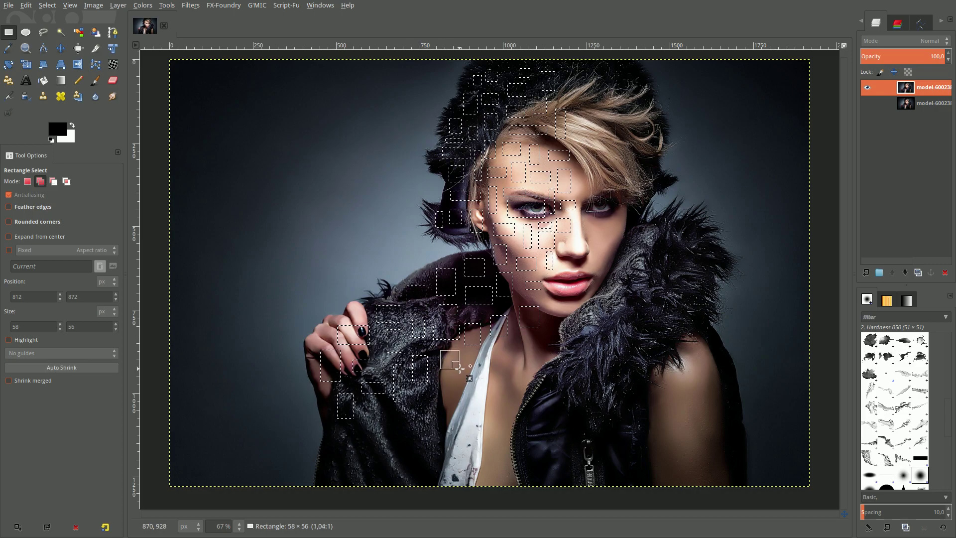
Add tiles across the chest beside the collar.
click(449, 358)
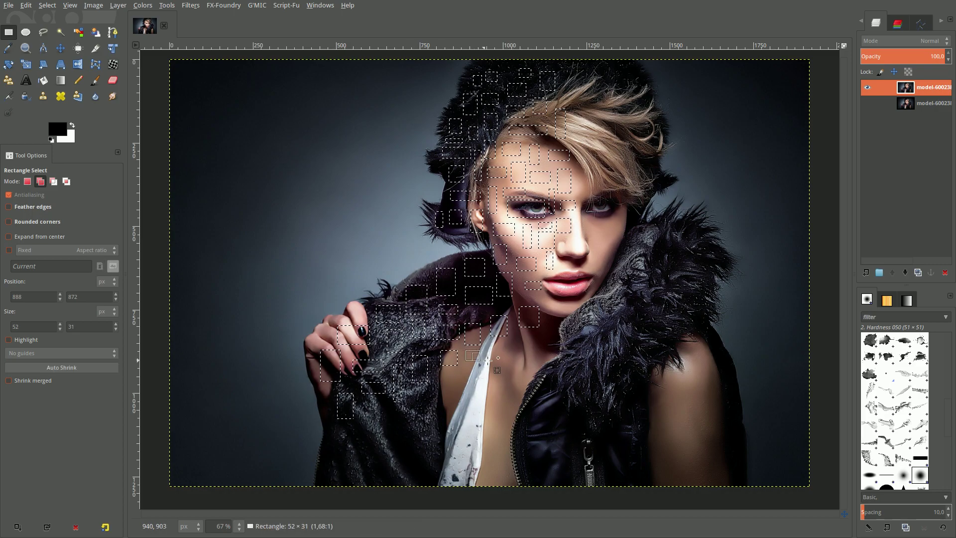
mouse_move(467, 351)
mouse_down()
mouse_move(501, 365)
mouse_move(531, 362)
mouse_up()
click(485, 359)
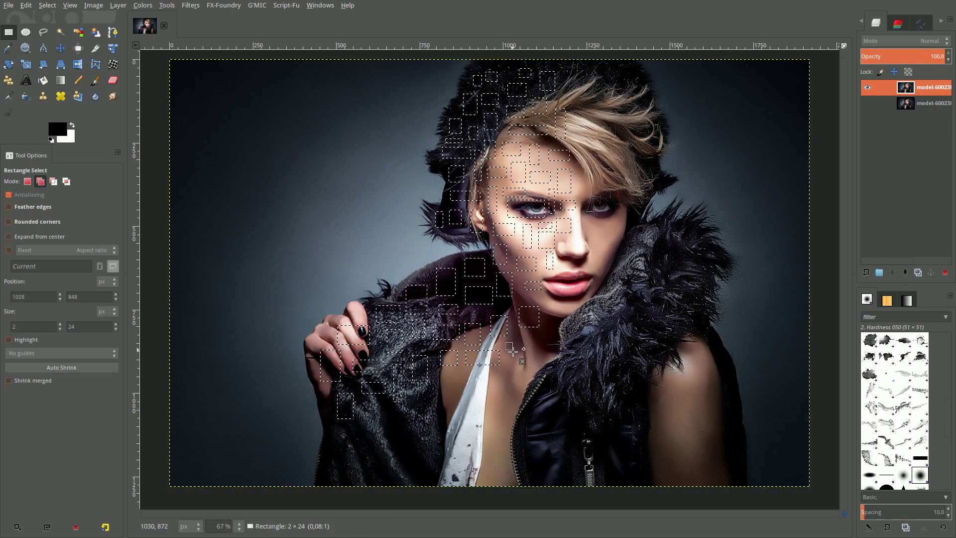
click(522, 357)
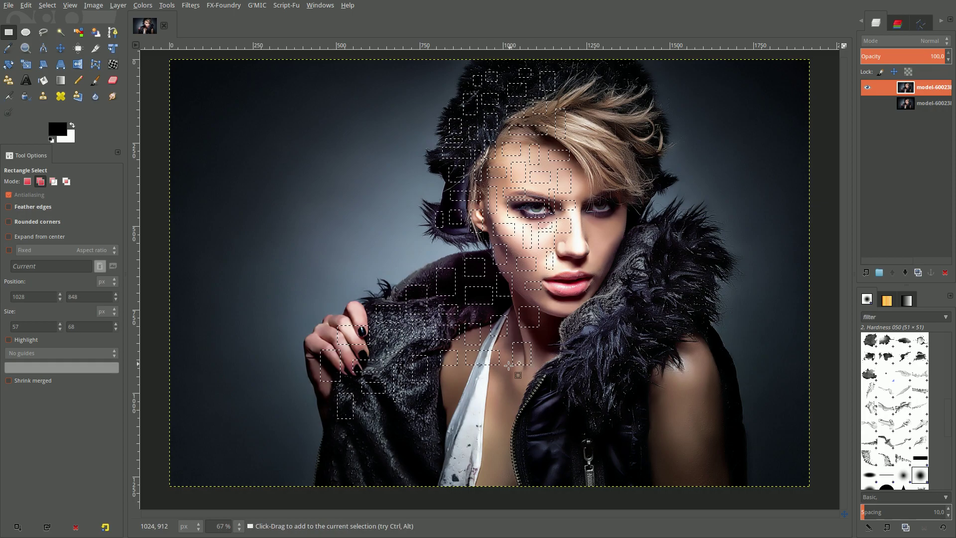
drag(418, 398, 456, 409)
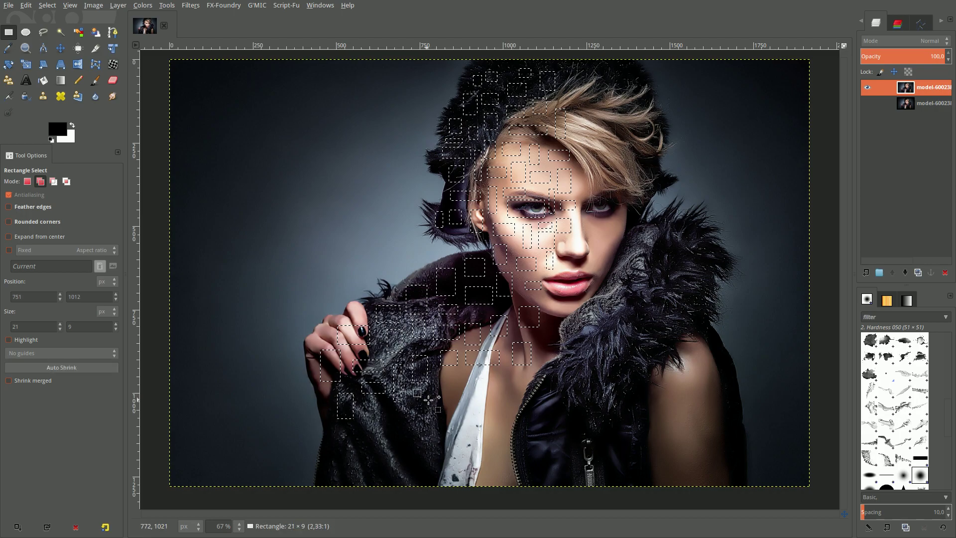
click(443, 406)
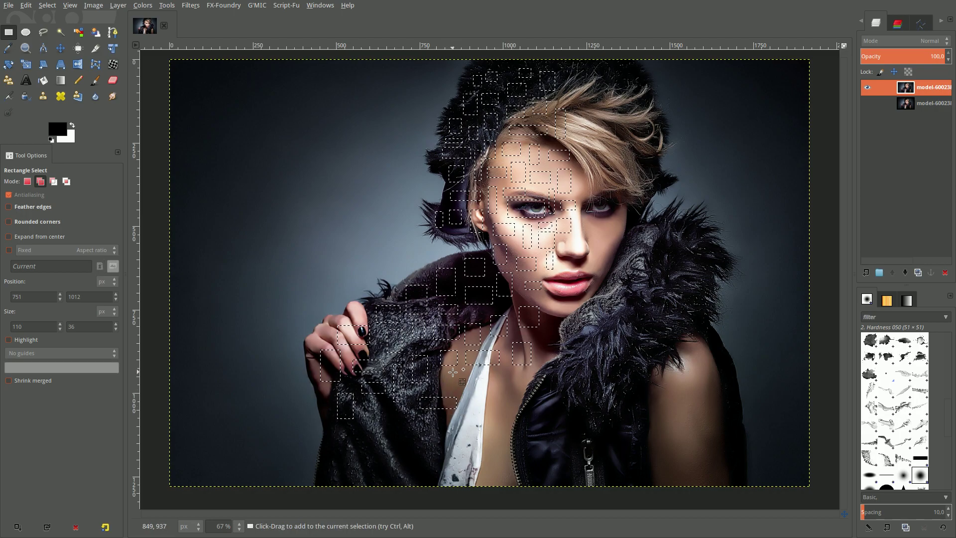
drag(453, 372, 525, 402)
click(476, 385)
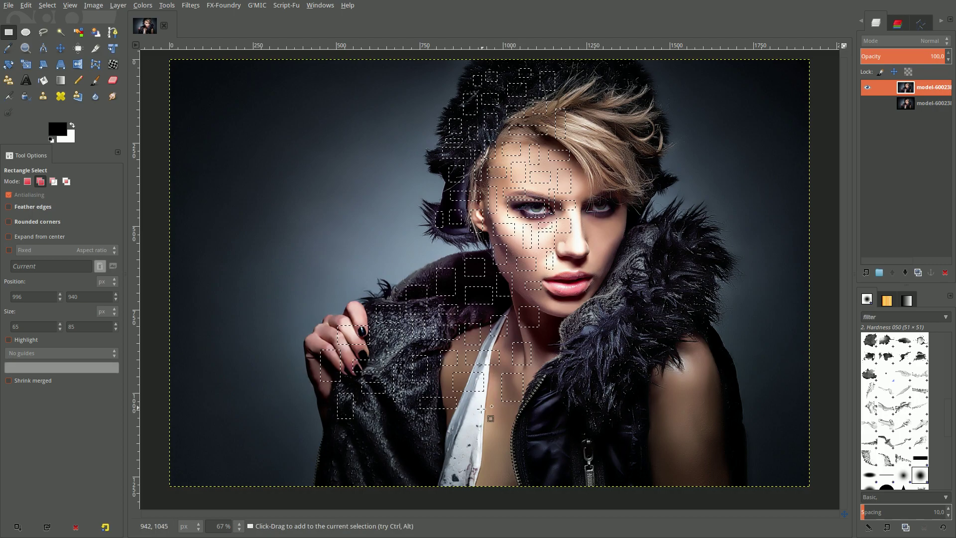
Add tiles at the top's neckline and down the lower jacket.
drag(468, 402, 490, 429)
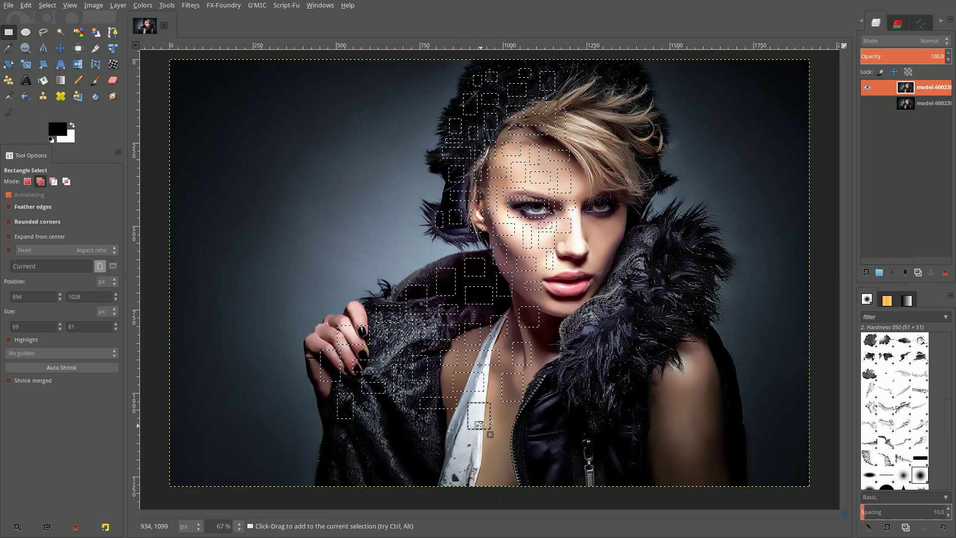
mouse_move(365, 405)
mouse_down()
mouse_move(382, 434)
mouse_move(342, 443)
mouse_move(357, 456)
mouse_up()
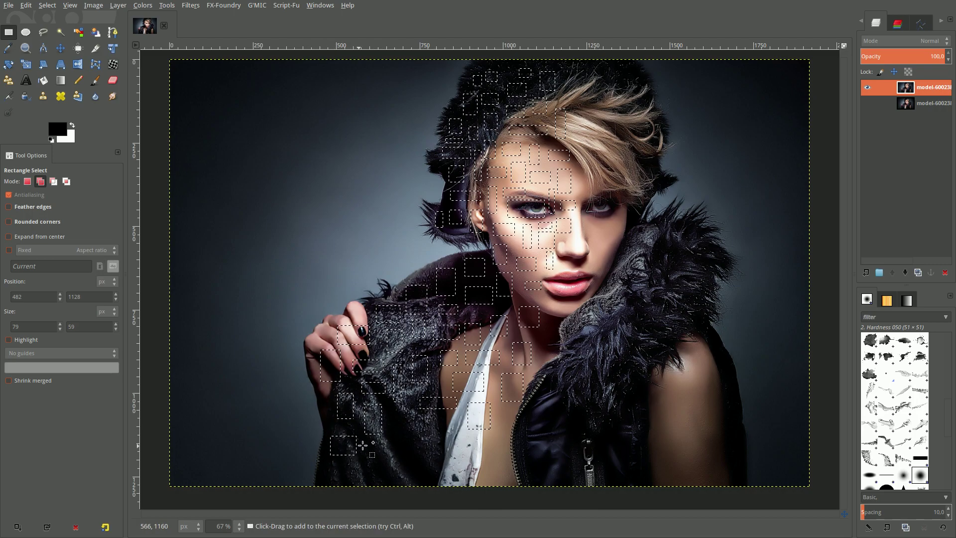
drag(397, 413, 419, 433)
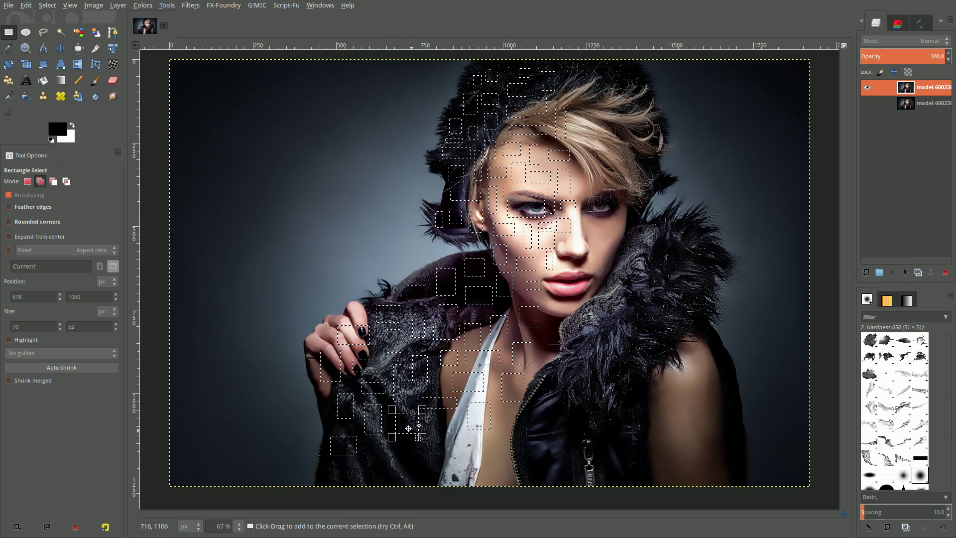
drag(409, 391, 417, 406)
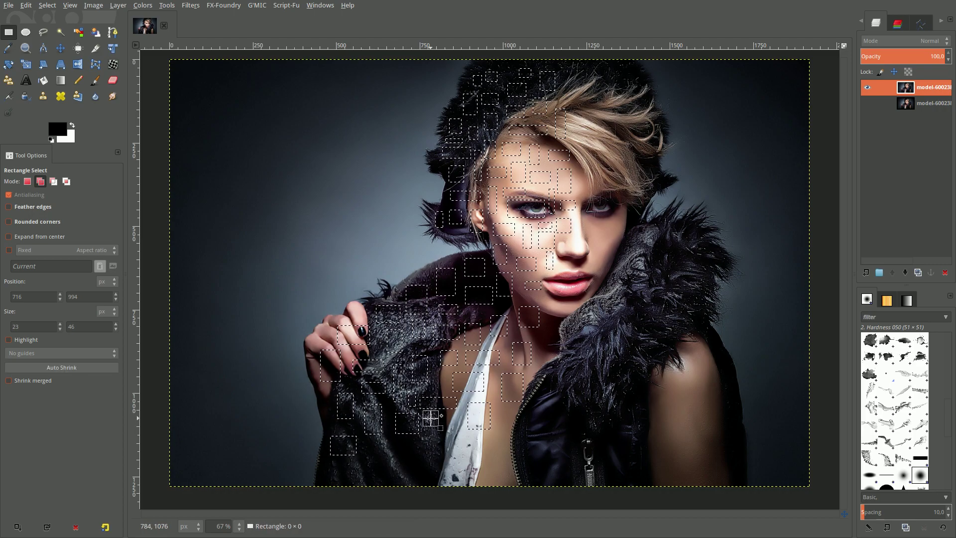
drag(432, 419, 456, 437)
click(445, 434)
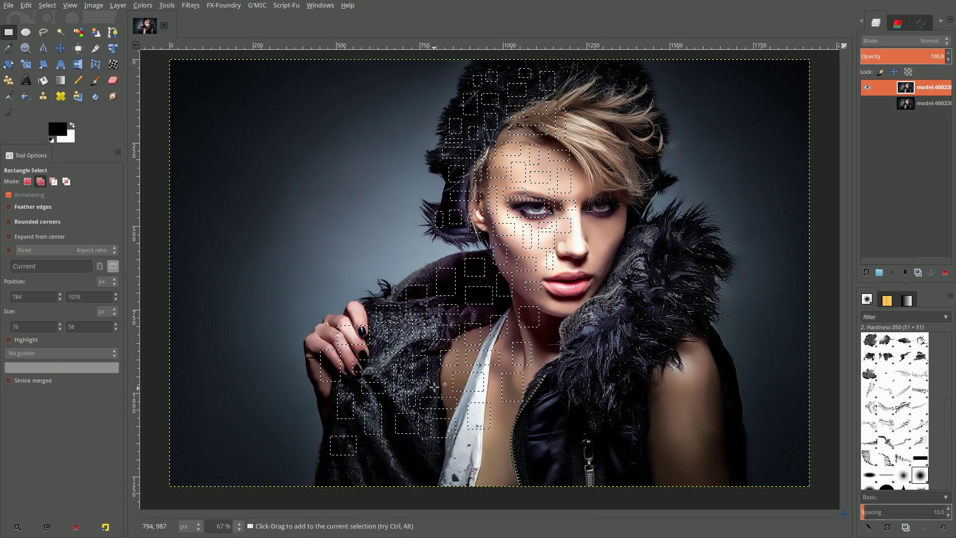
mouse_move(436, 376)
mouse_down()
mouse_move(447, 407)
mouse_move(531, 432)
mouse_move(517, 460)
mouse_up()
click(513, 423)
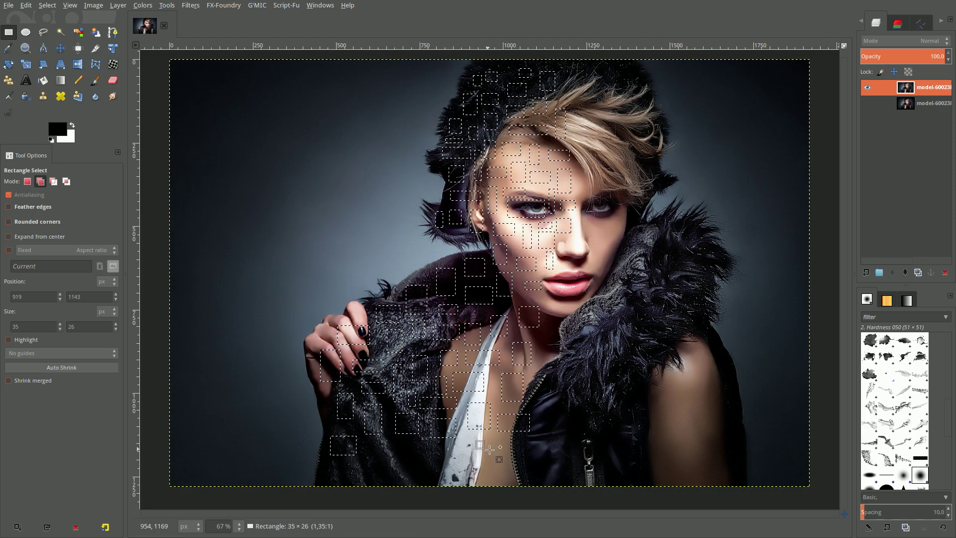
Add tiles near the jacket's bottom, working out to its bottom-left corner.
click(481, 454)
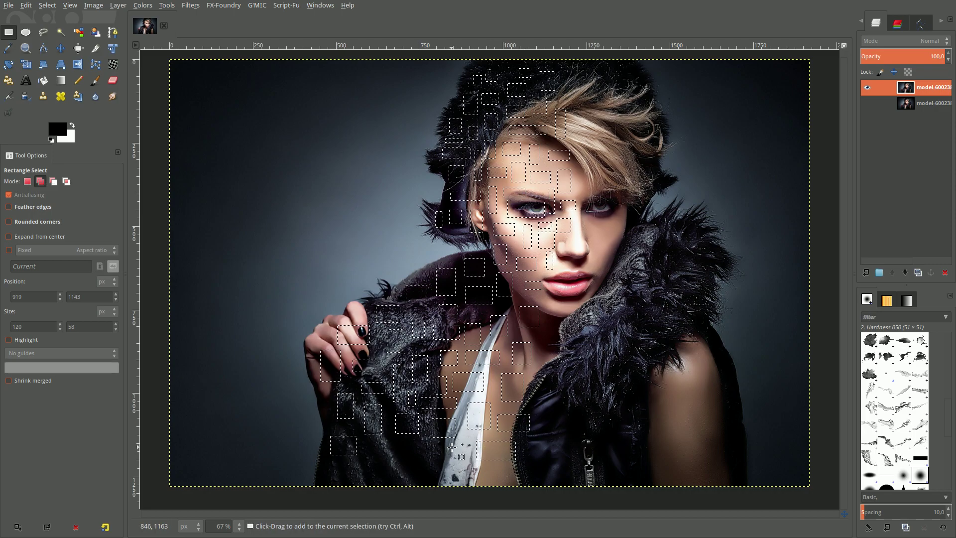
drag(450, 447, 467, 470)
click(459, 459)
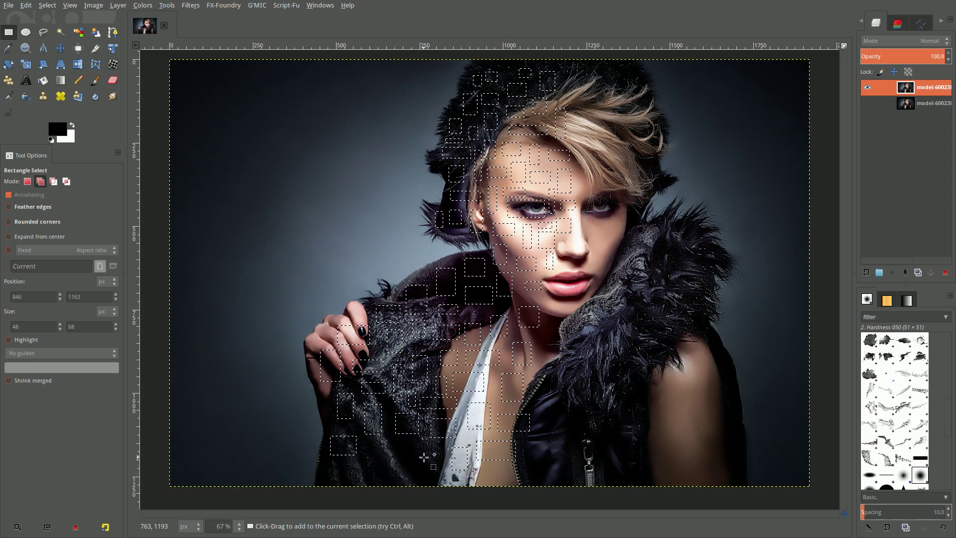
drag(415, 449, 442, 467)
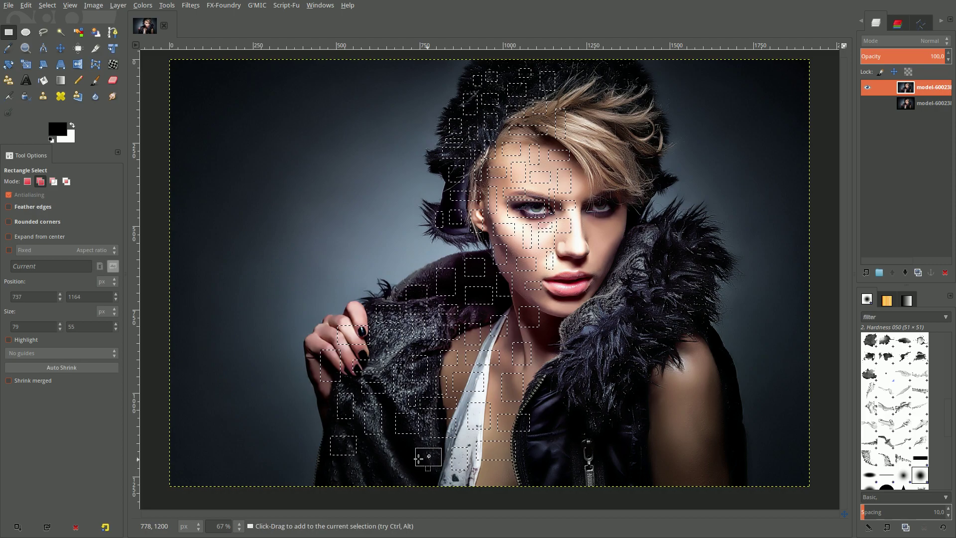
click(419, 458)
drag(375, 443, 392, 460)
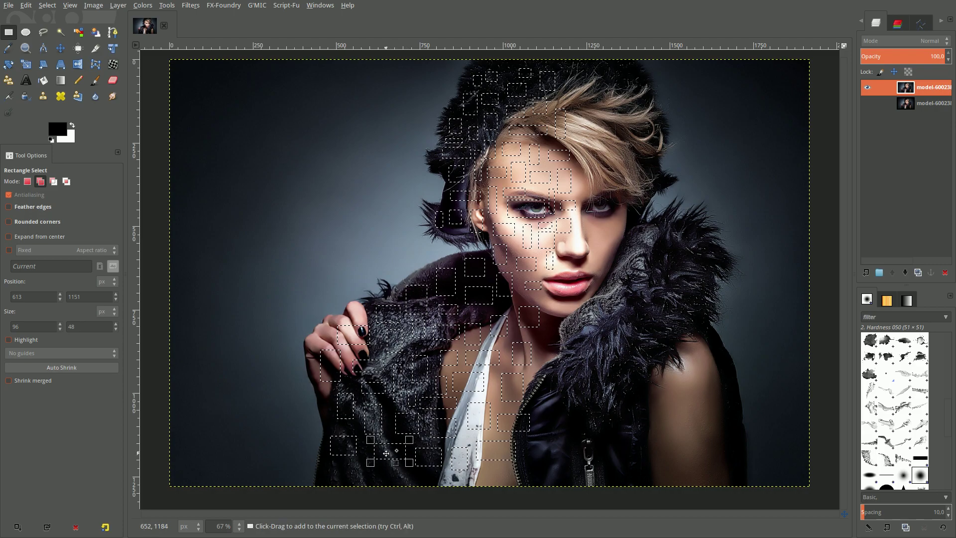
key(ctrl+shift+a)
drag(324, 469, 337, 487)
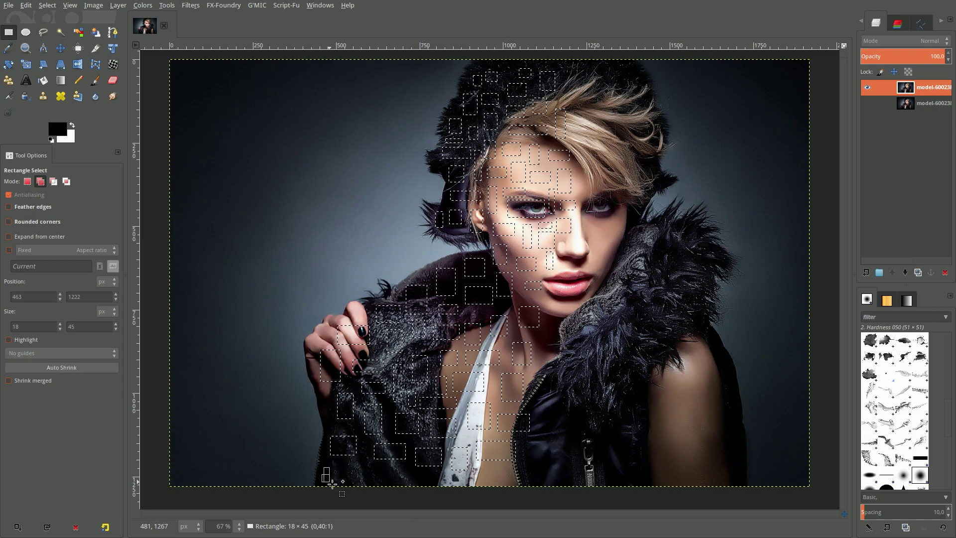
click(330, 481)
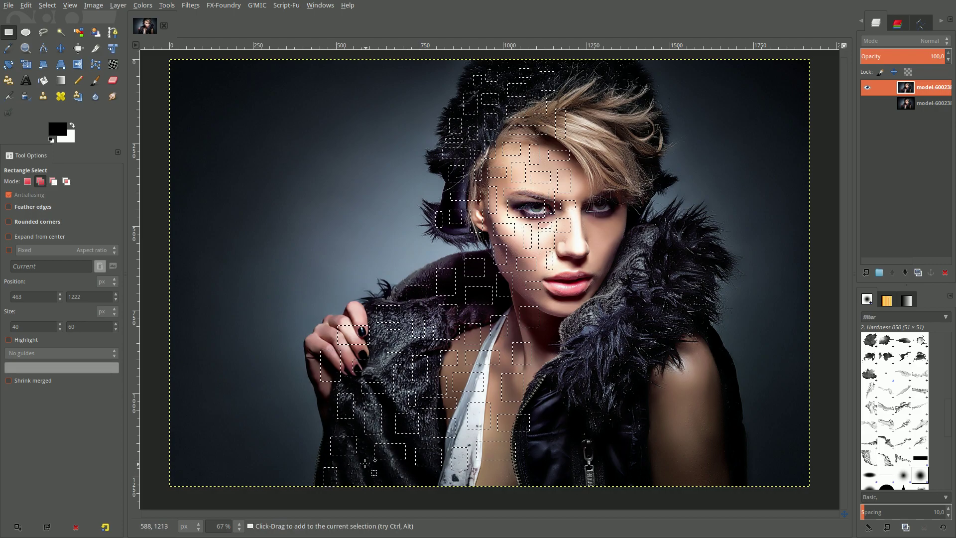
Add tiles along the photo's bottom edge over to the zipper.
mouse_move(362, 449)
mouse_down()
mouse_move(367, 485)
mouse_move(343, 485)
mouse_up()
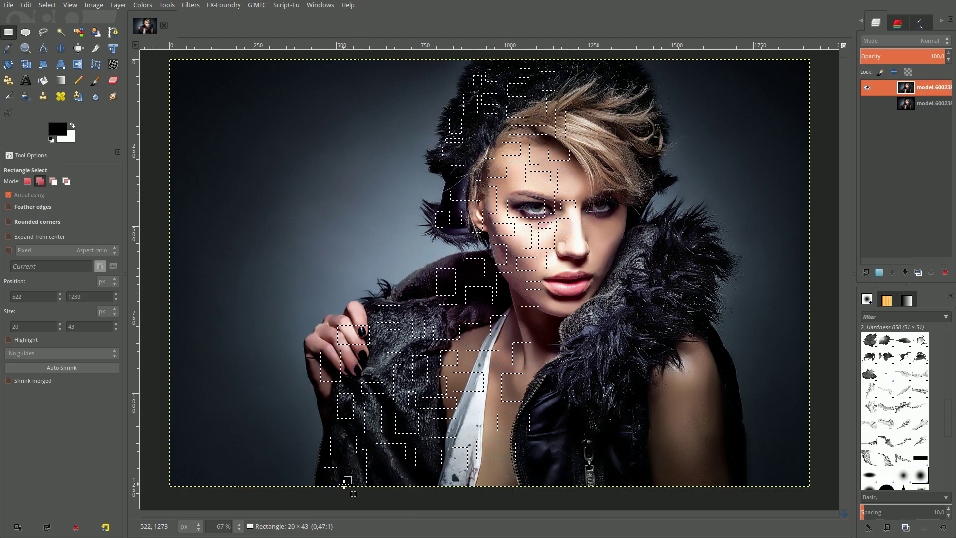
click(368, 477)
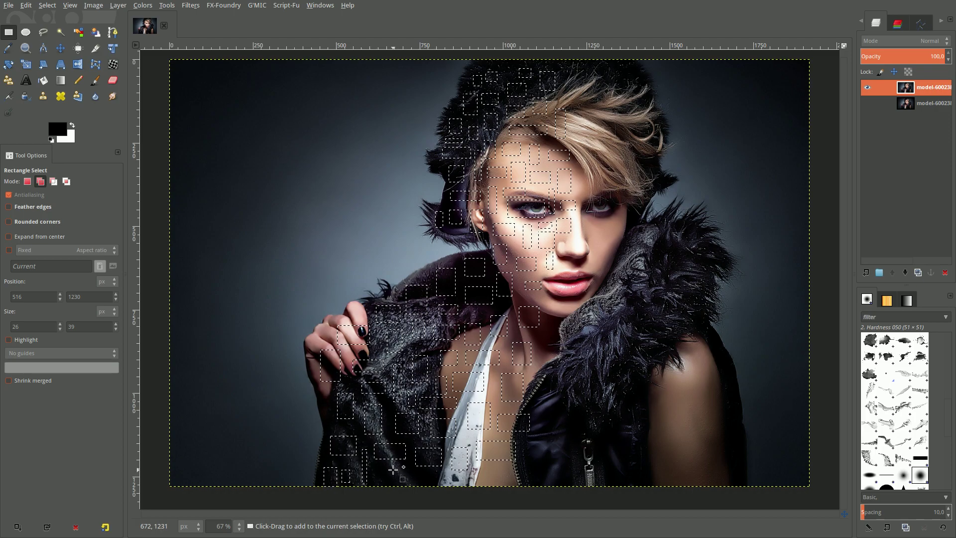
drag(385, 469, 400, 488)
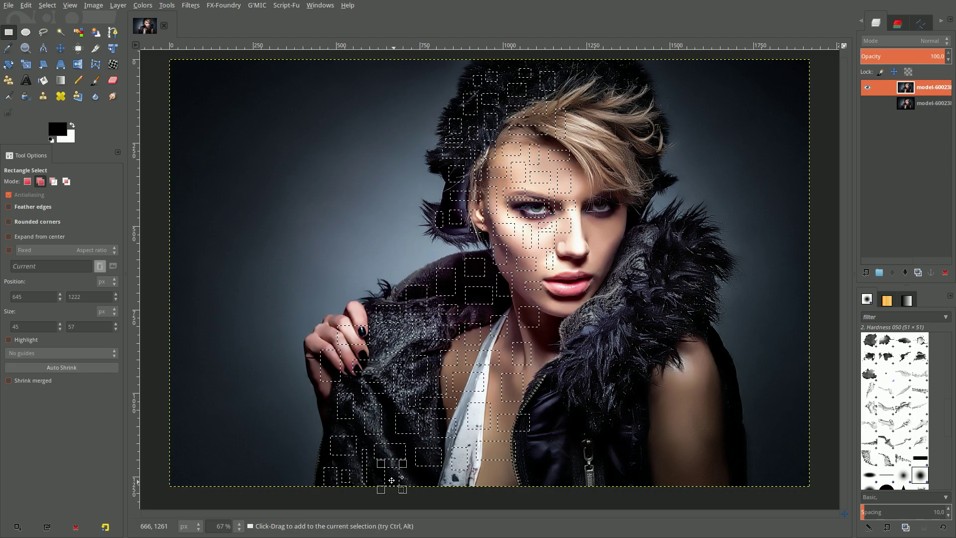
click(391, 480)
drag(411, 474, 432, 485)
click(416, 479)
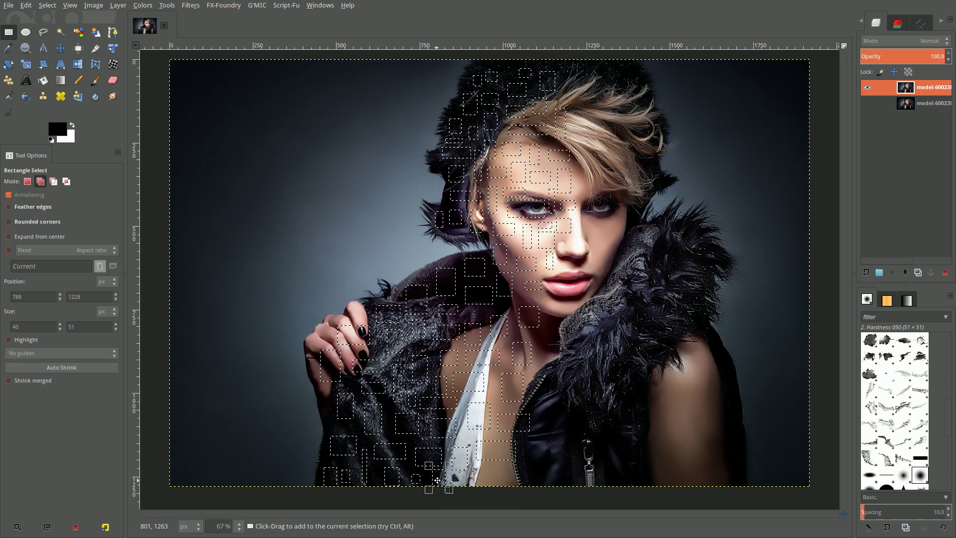
click(438, 479)
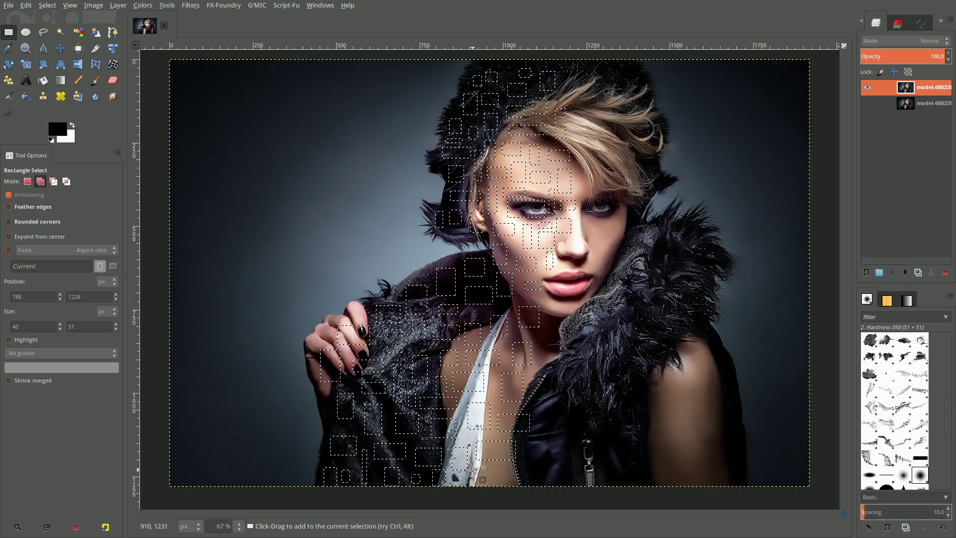
mouse_move(476, 469)
mouse_down()
mouse_move(484, 483)
mouse_move(526, 482)
mouse_up()
click(482, 477)
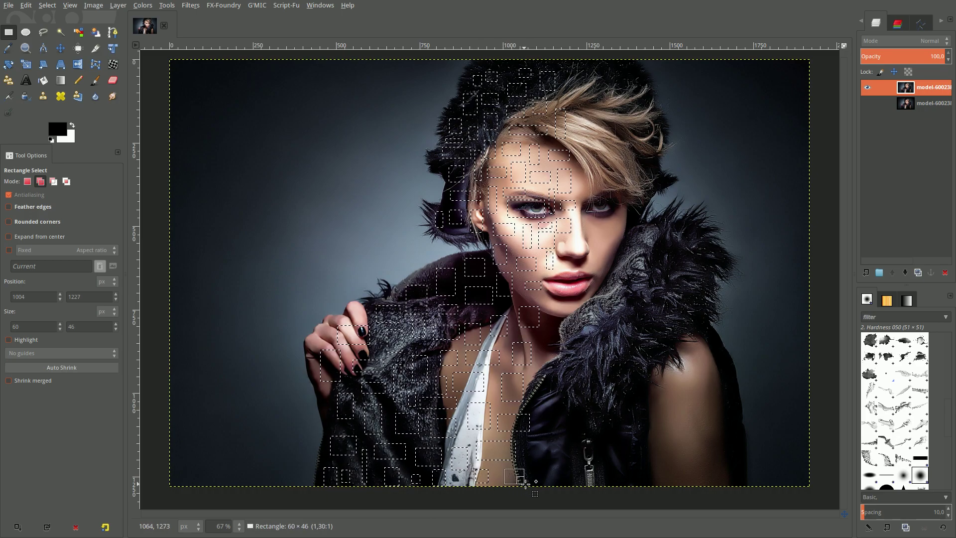
click(513, 476)
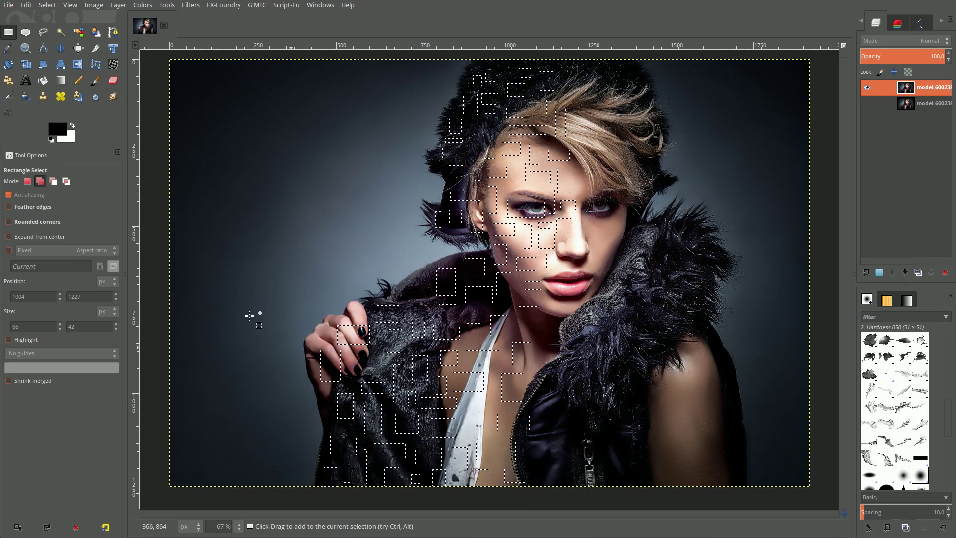
Copy and paste the selected tiles into a new layer, and hide the photo layer.
click(26, 6)
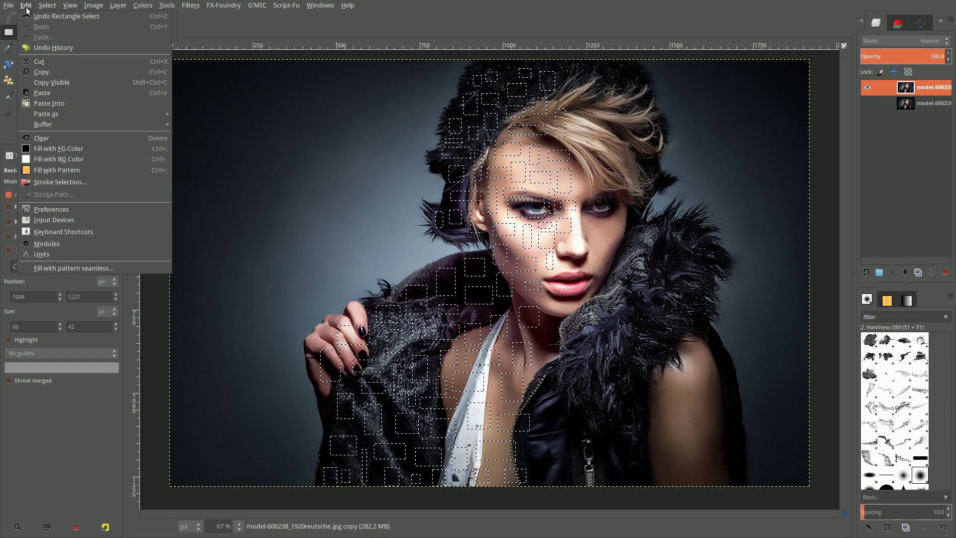
click(50, 72)
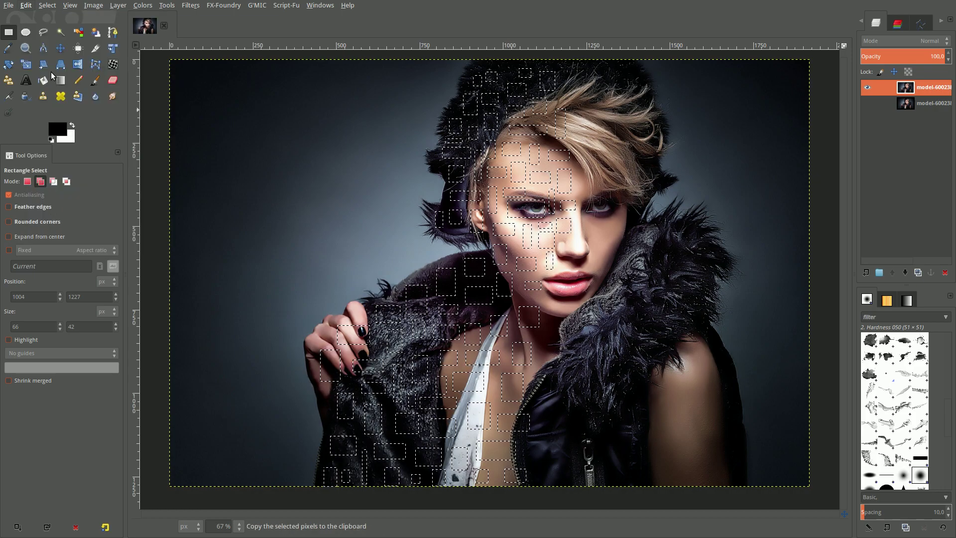
click(26, 7)
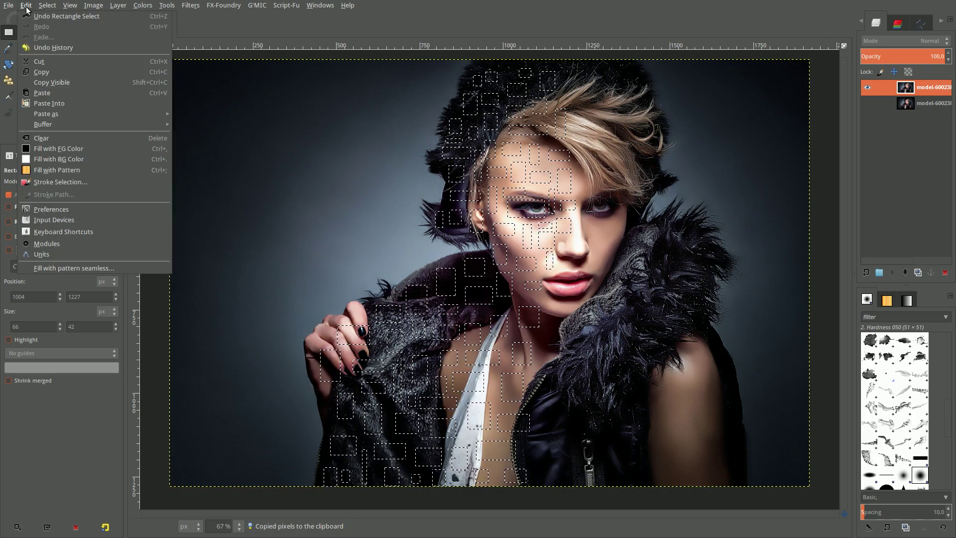
click(50, 92)
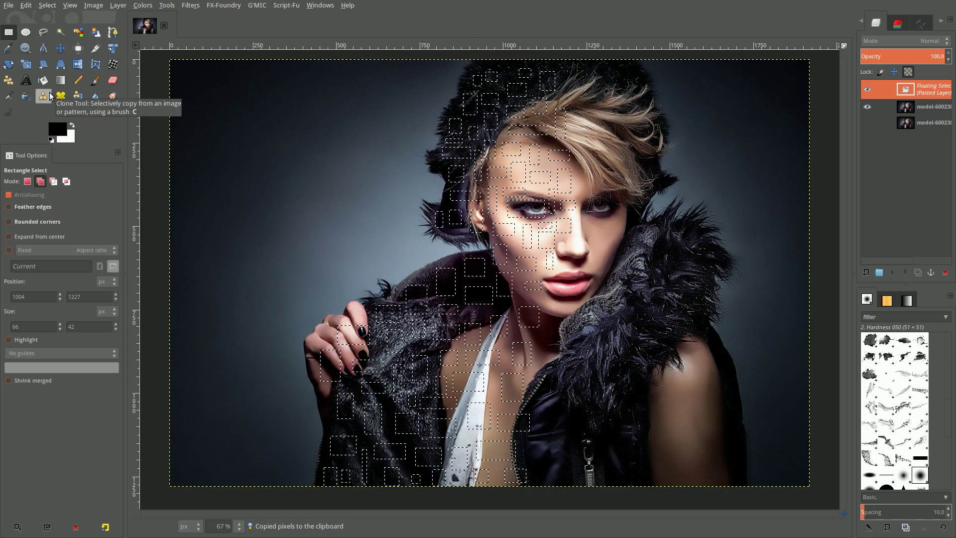
click(867, 273)
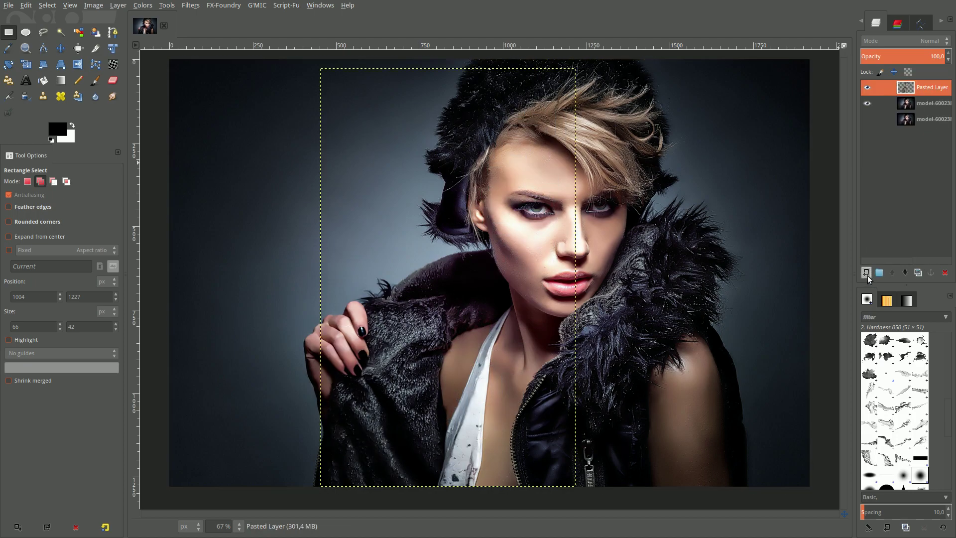
click(867, 104)
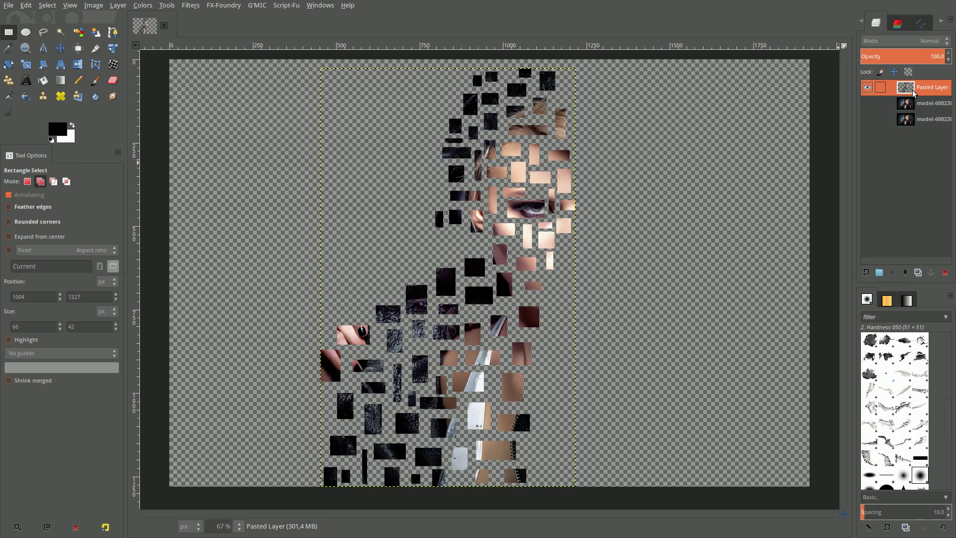
Apply Drop Shadow (legacy) to the tiles with default settings.
click(190, 6)
mouse_move(218, 82)
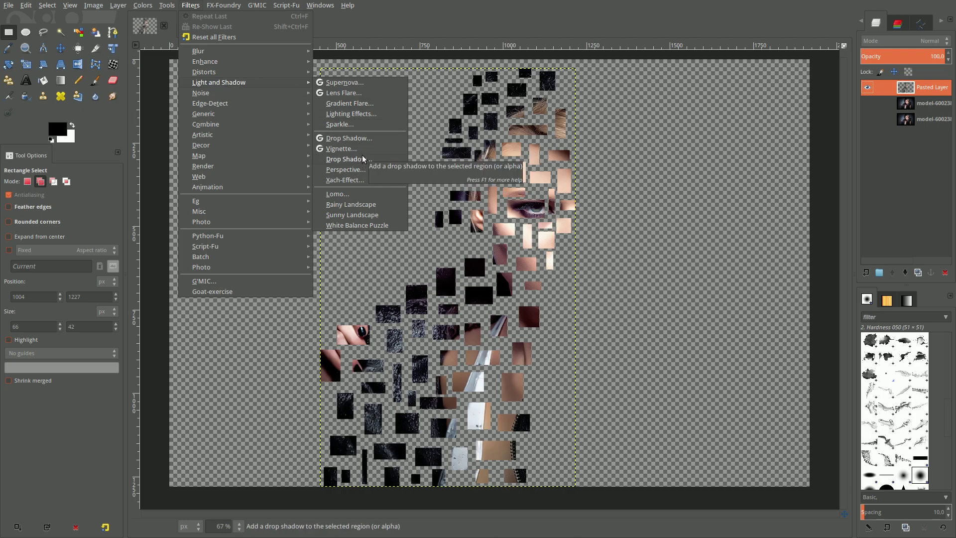
click(362, 159)
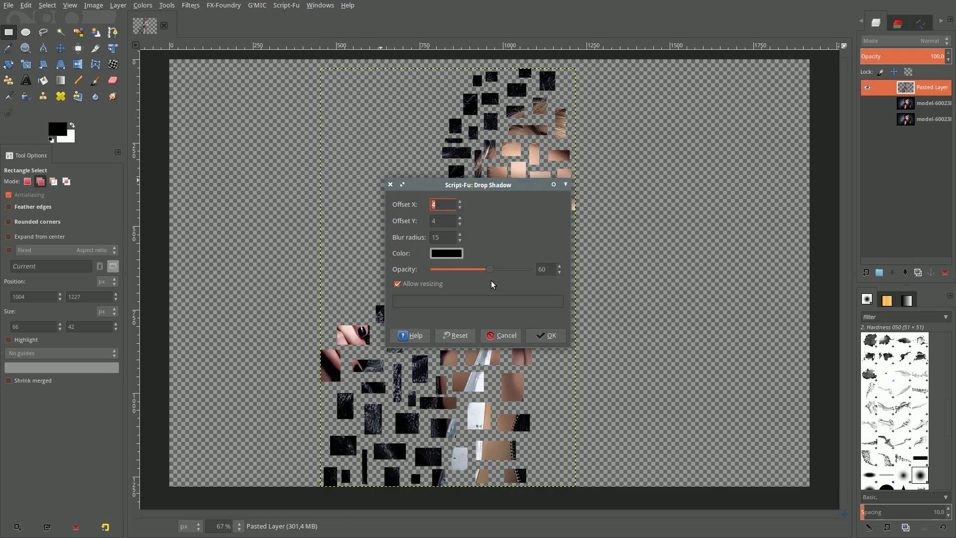
click(552, 337)
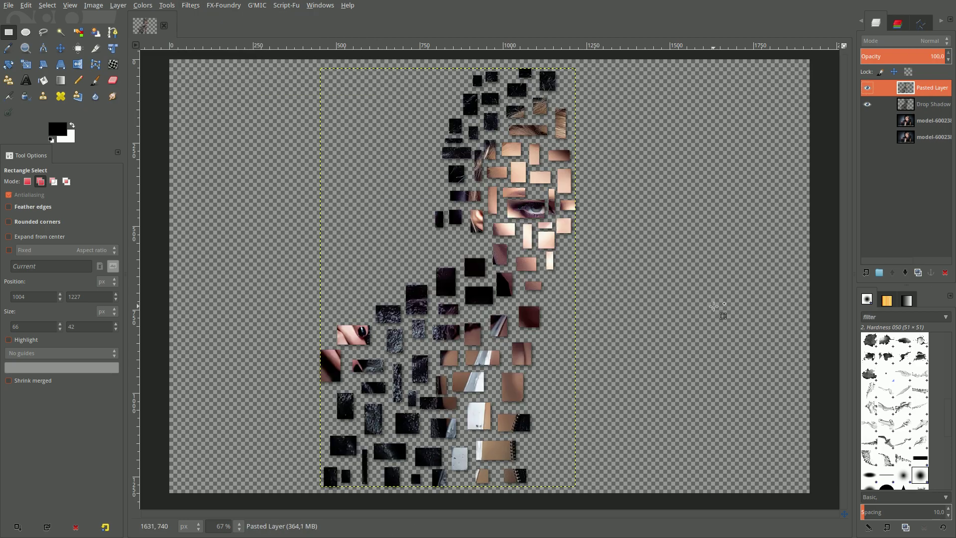
Duplicate the Drop Shadow layer, merge visible layers, and fit the result to image size.
click(912, 105)
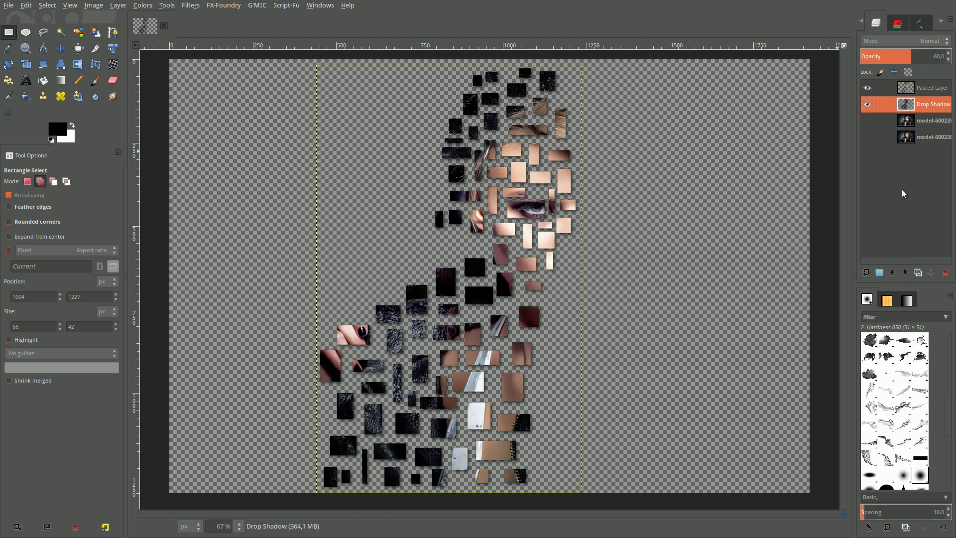
click(918, 272)
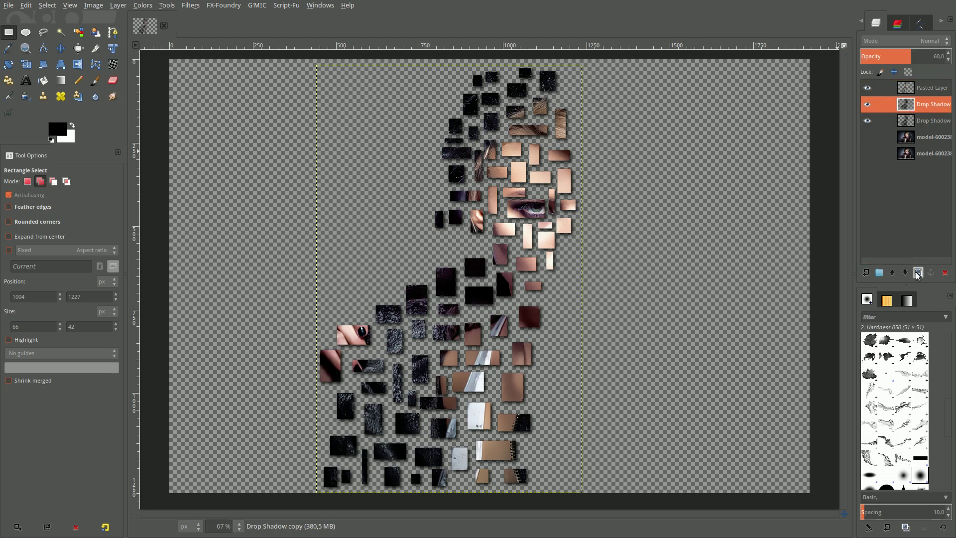
click(909, 89)
right_click(910, 88)
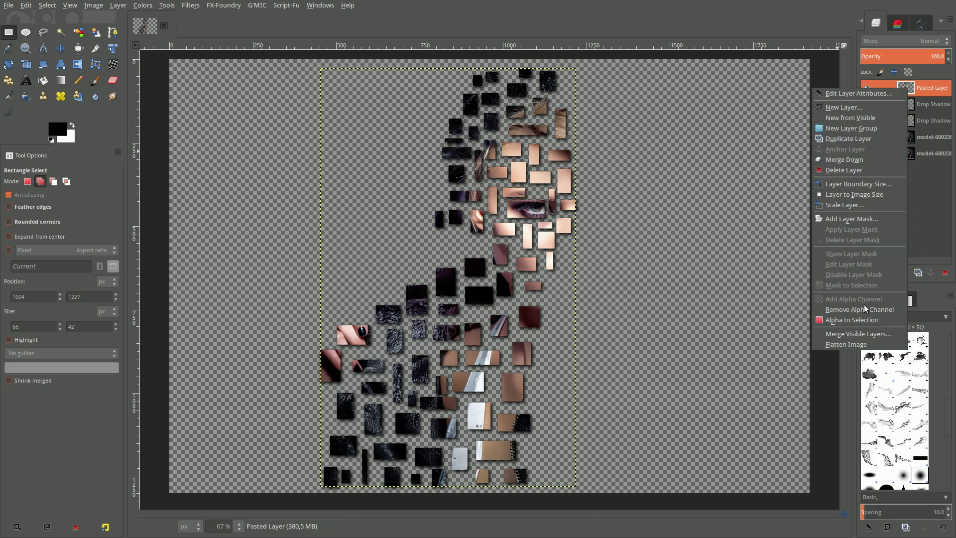
click(858, 334)
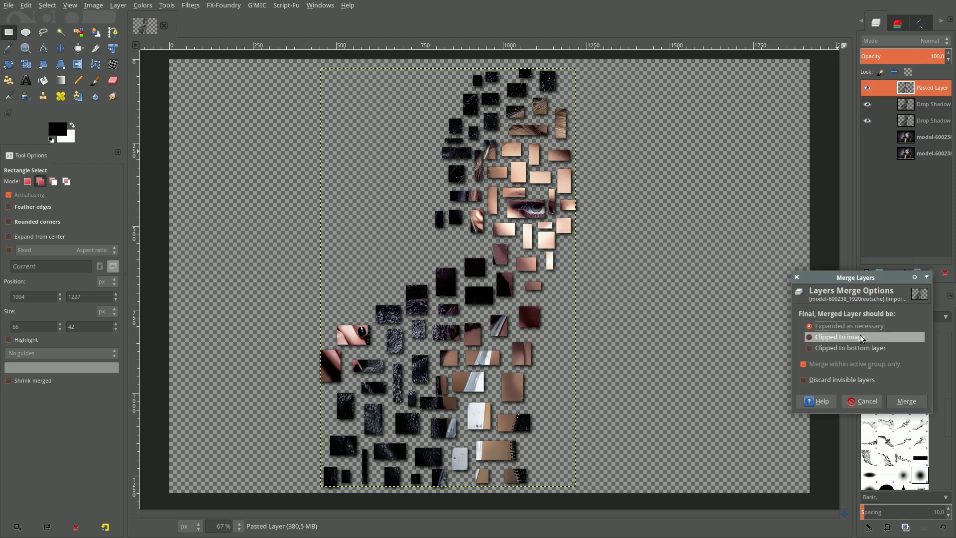
click(907, 404)
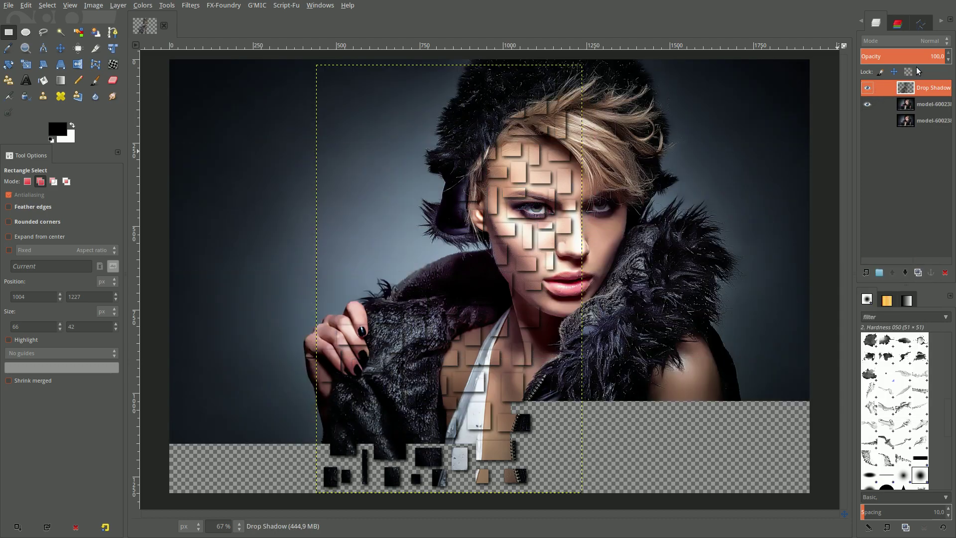
right_click(904, 91)
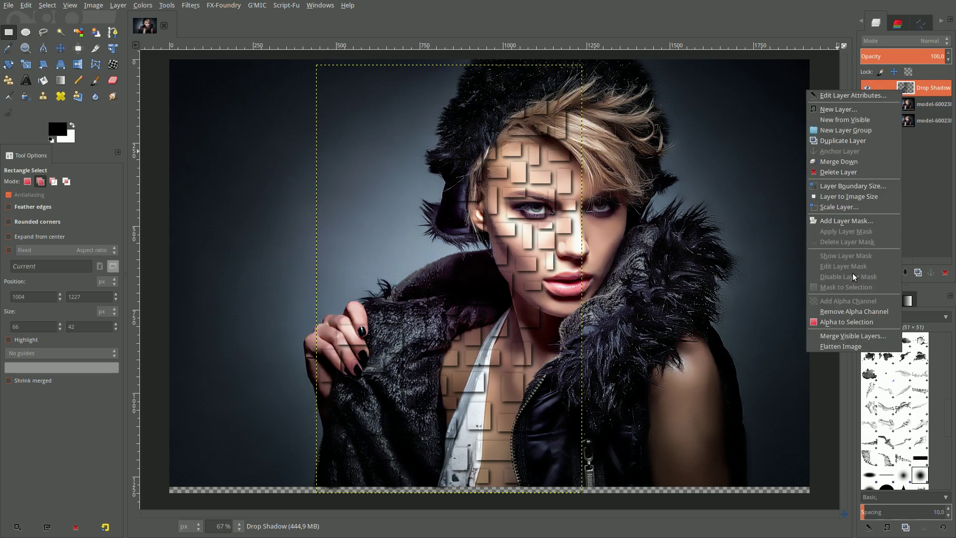
click(851, 196)
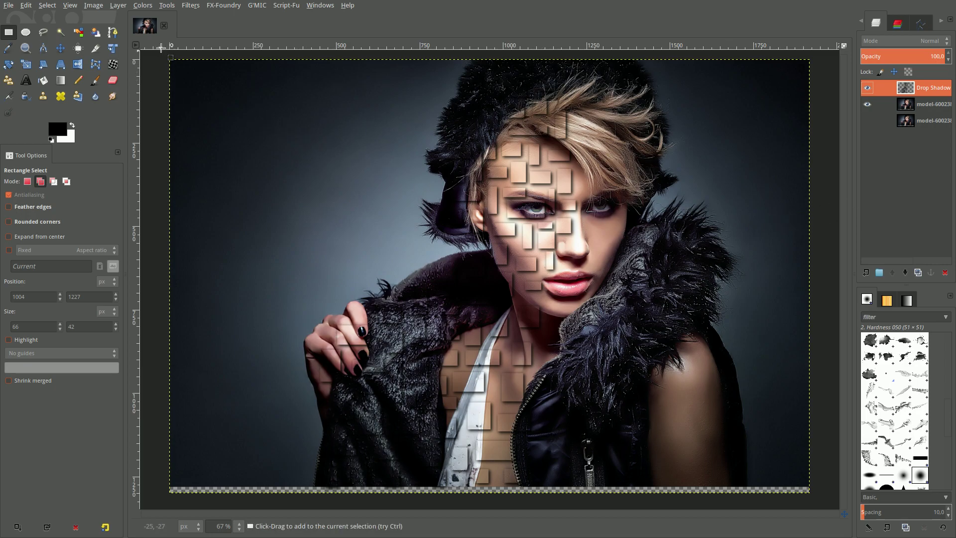
Open the G'MIC filter window with its preview size set to large (Gross).
click(190, 6)
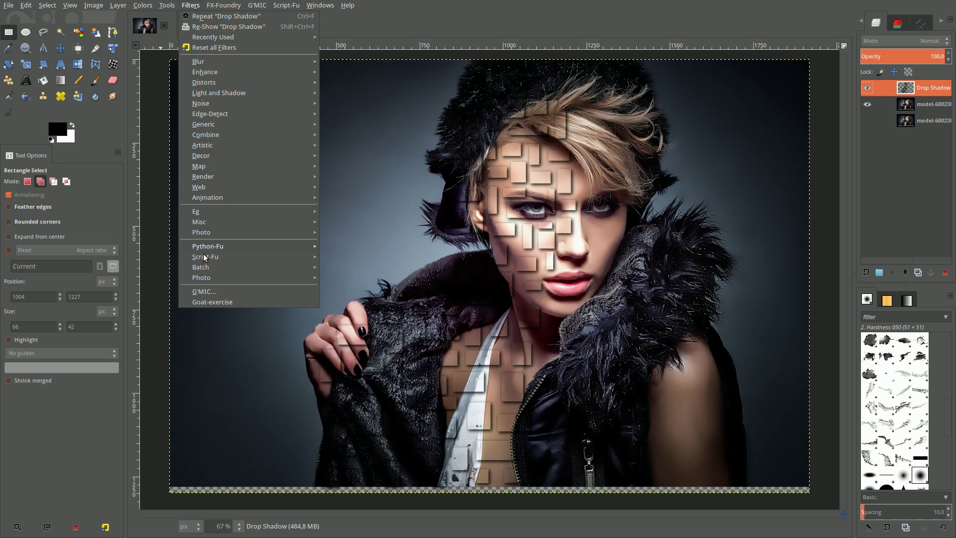
click(203, 291)
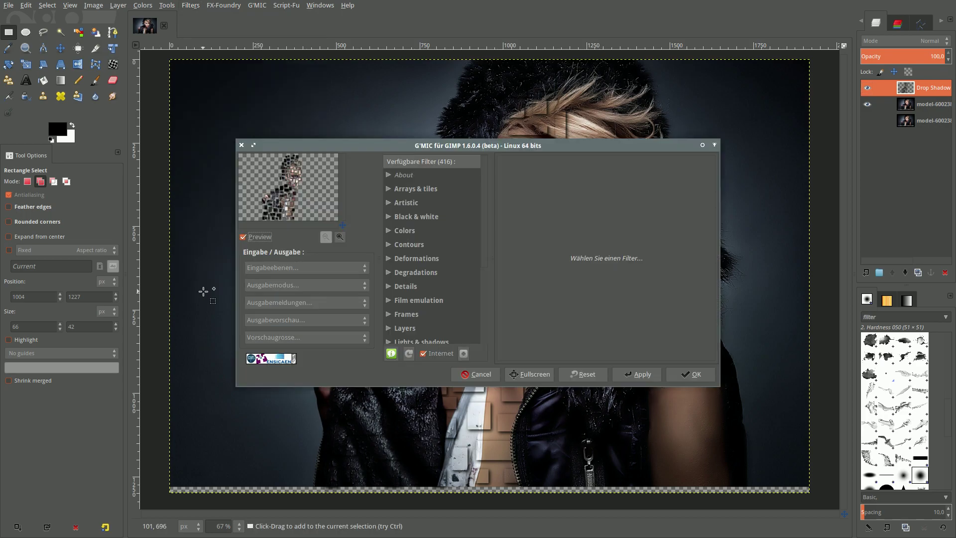
click(274, 339)
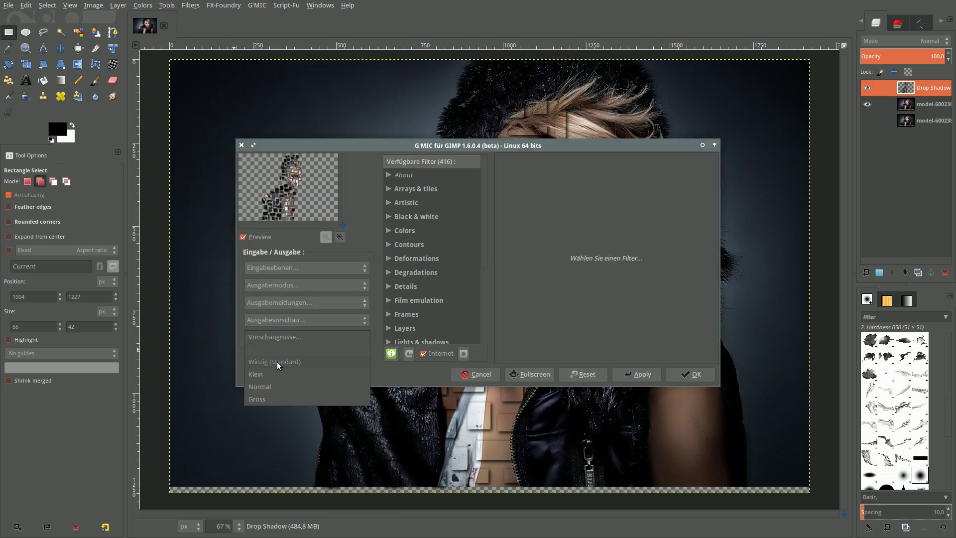
click(278, 398)
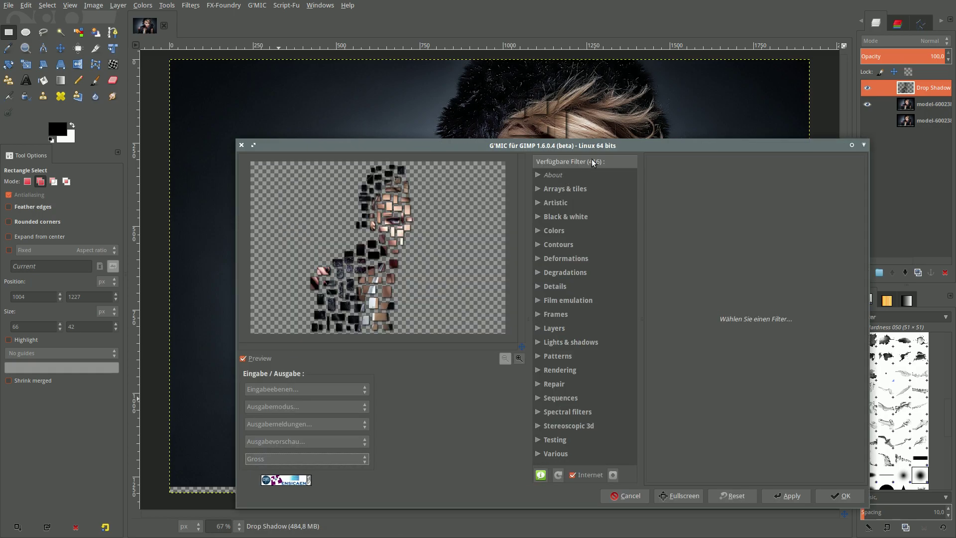
drag(608, 148, 537, 97)
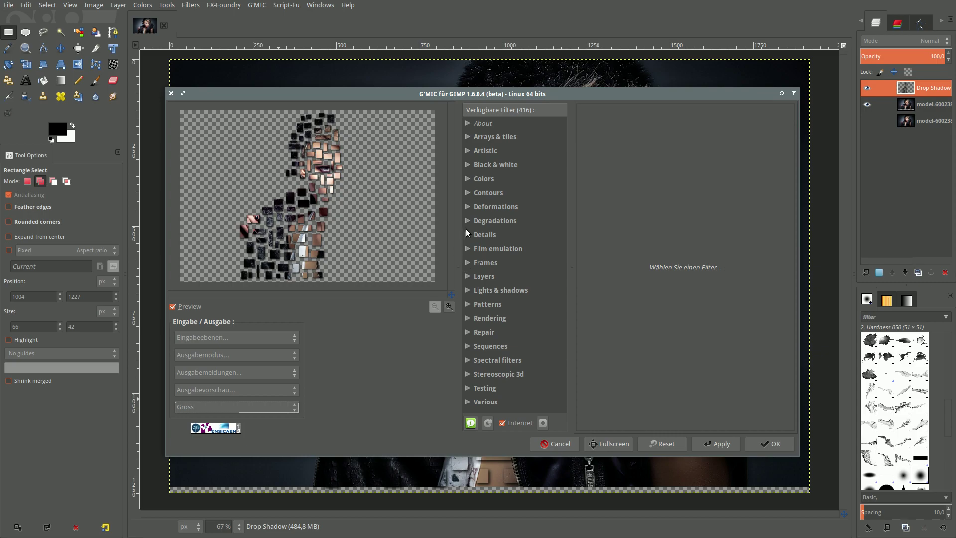
Choose the Reflection filter from the Deformations category.
click(469, 207)
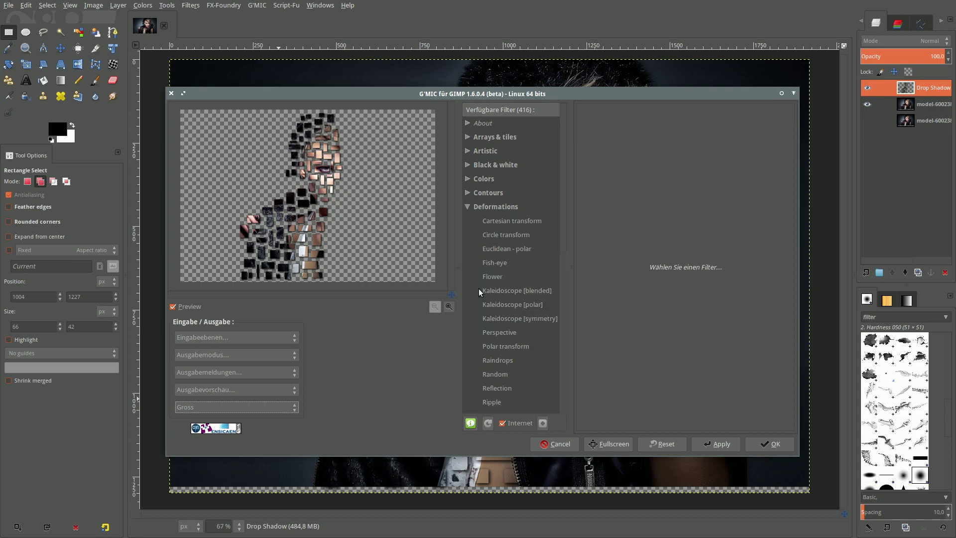
scroll(479, 288, down, 5)
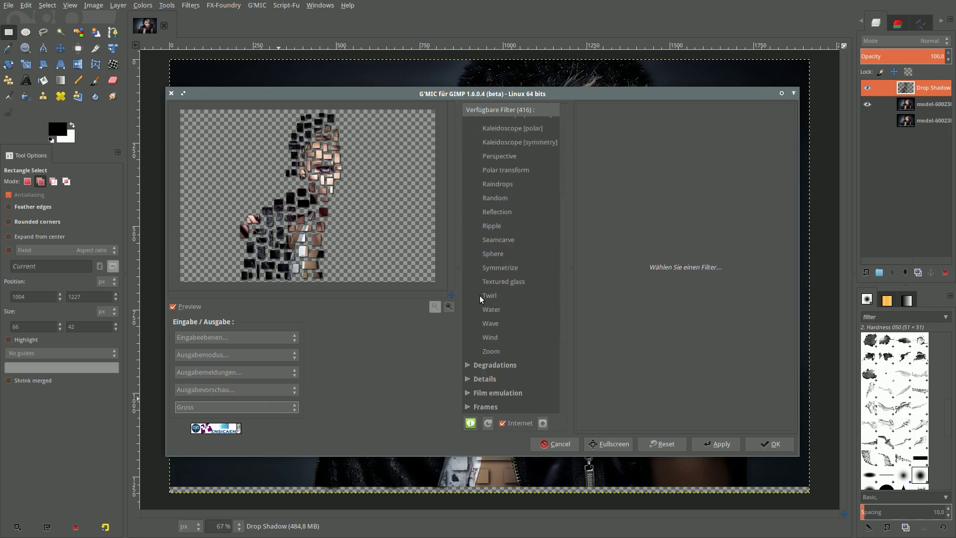
click(498, 214)
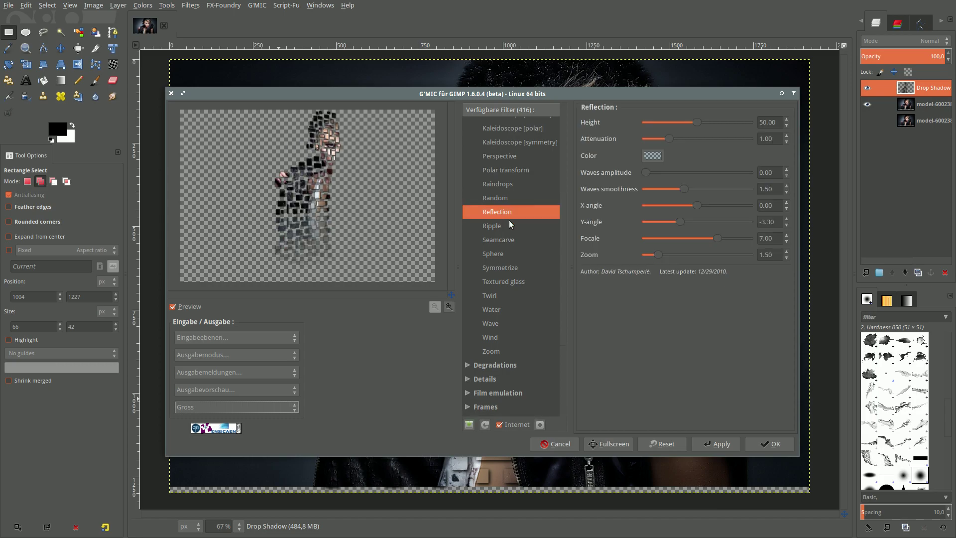
Set Reflection to Y-angle -10, height about 11.11 and zoom 1.00.
double_click(766, 222)
text(-10)
key(Return)
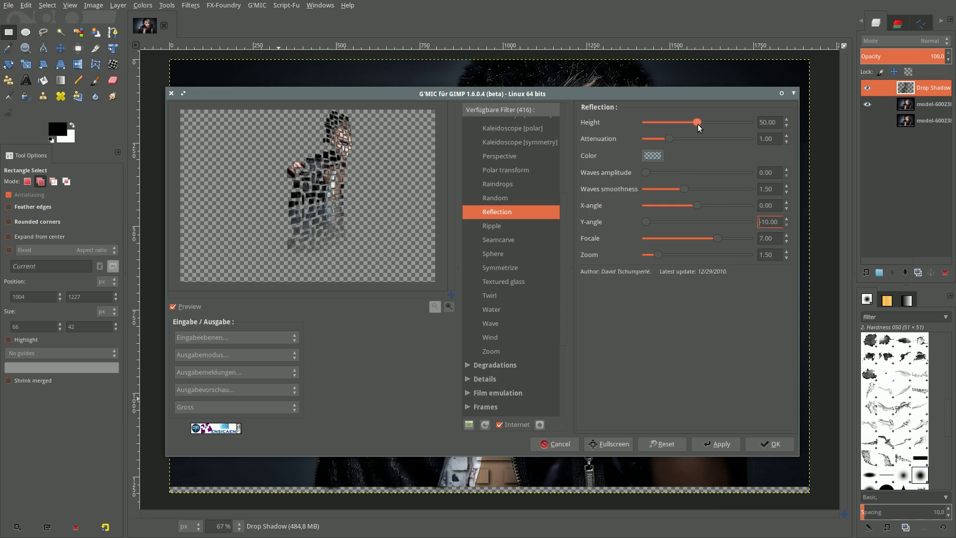
drag(697, 124, 660, 126)
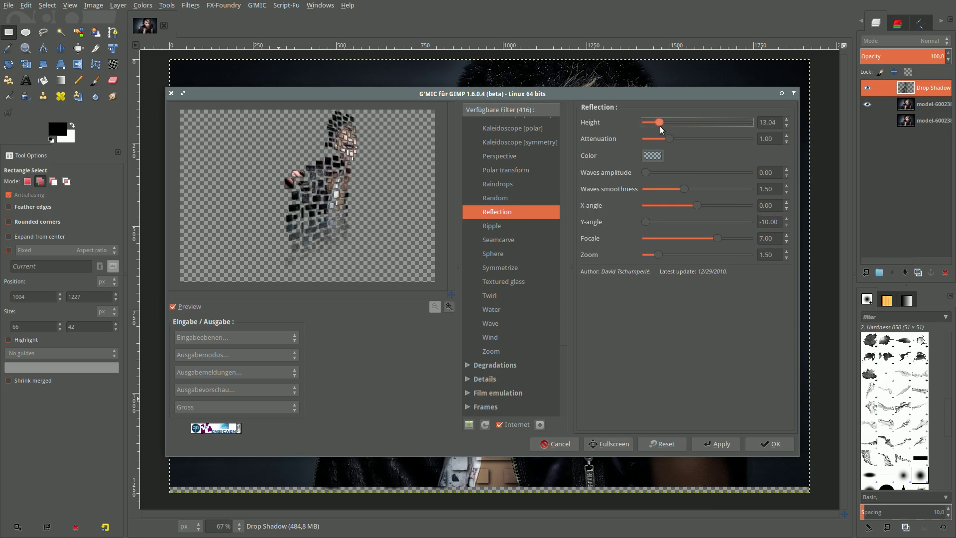
drag(659, 127, 657, 127)
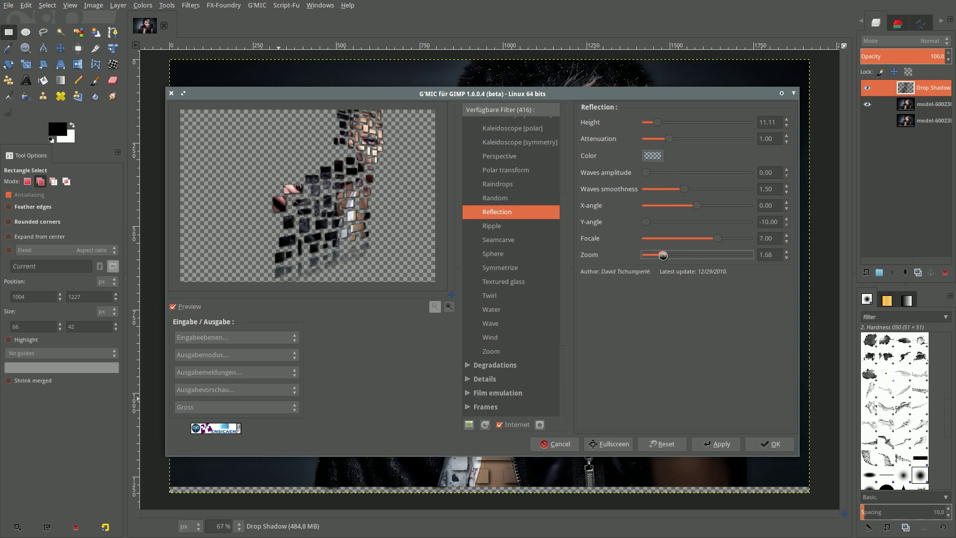
drag(659, 255, 646, 255)
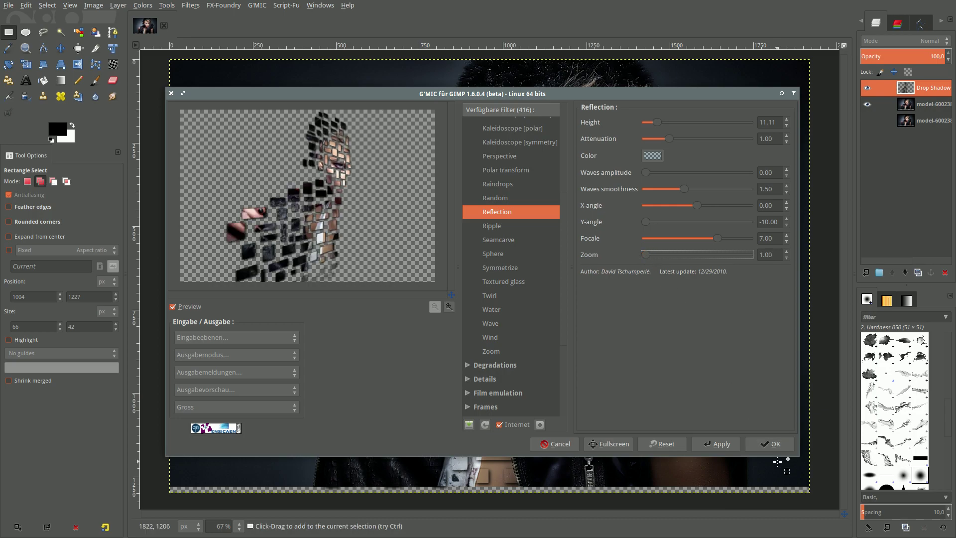
Apply the Reflection effect, fit its layer to image size, and shift it right to align with the face.
click(770, 447)
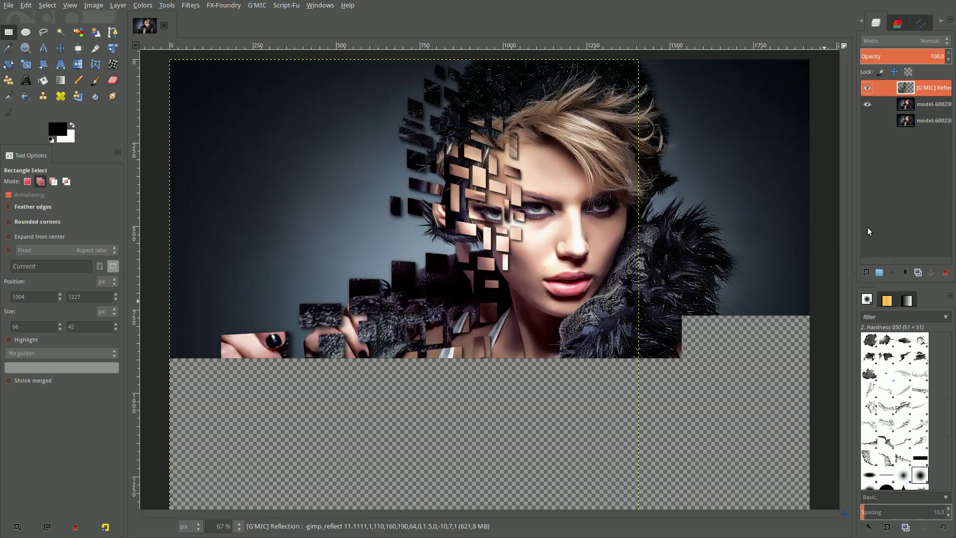
right_click(906, 88)
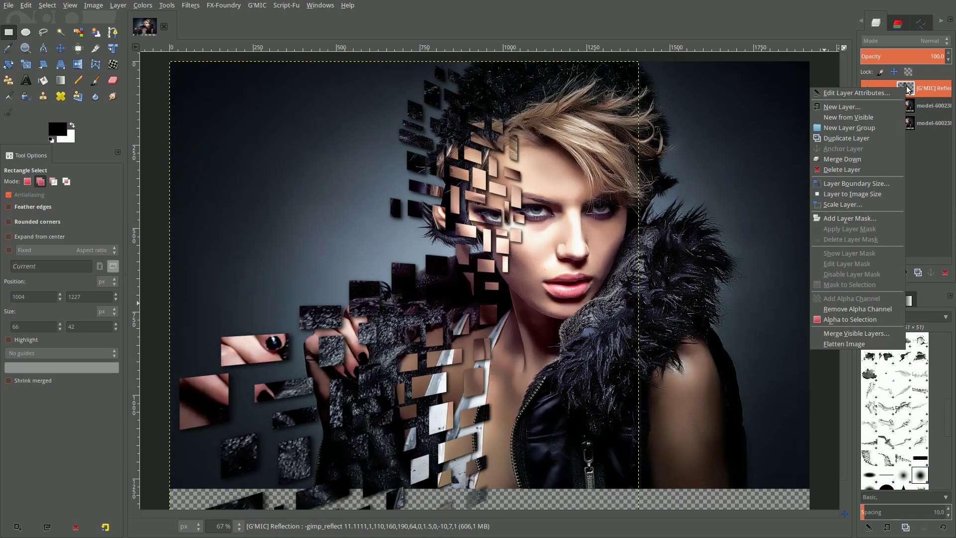
click(886, 195)
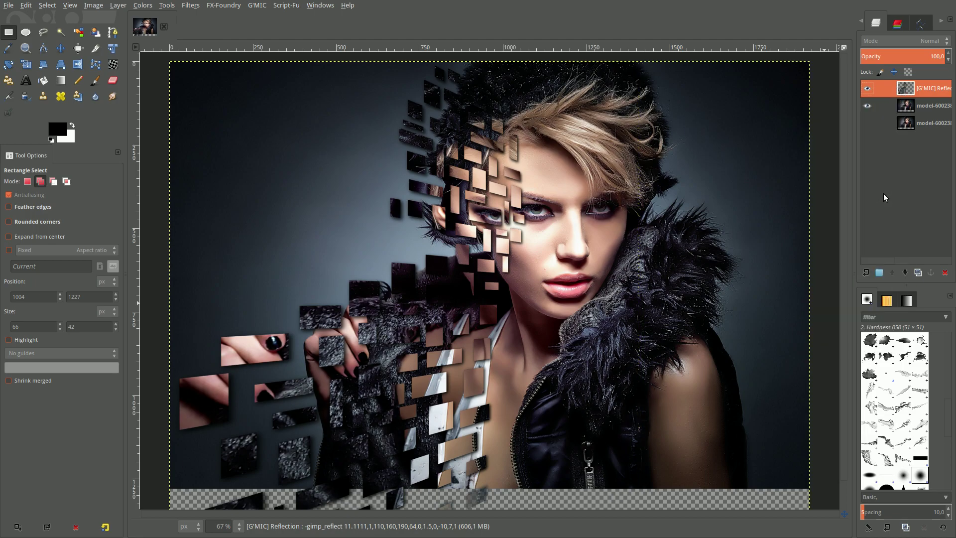
click(61, 49)
drag(496, 221, 521, 221)
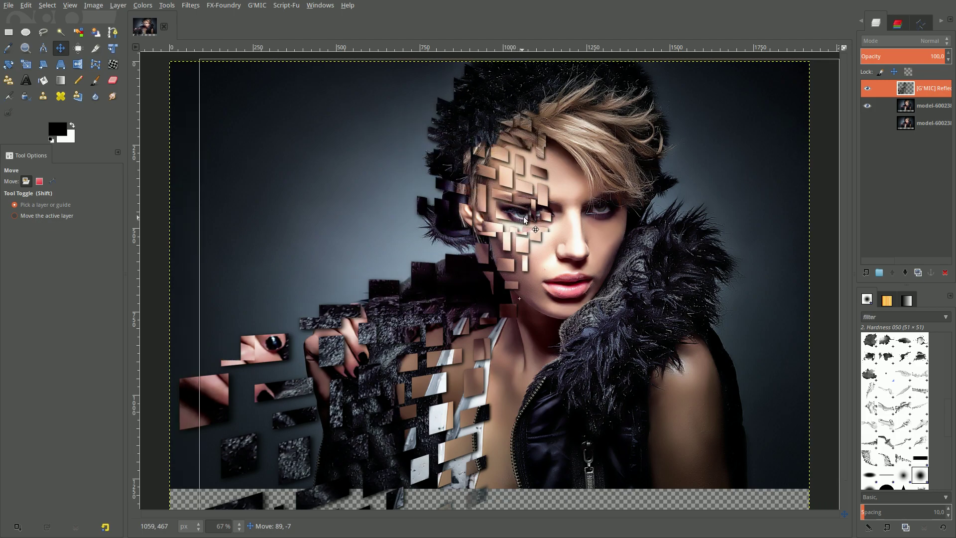
drag(521, 220, 529, 217)
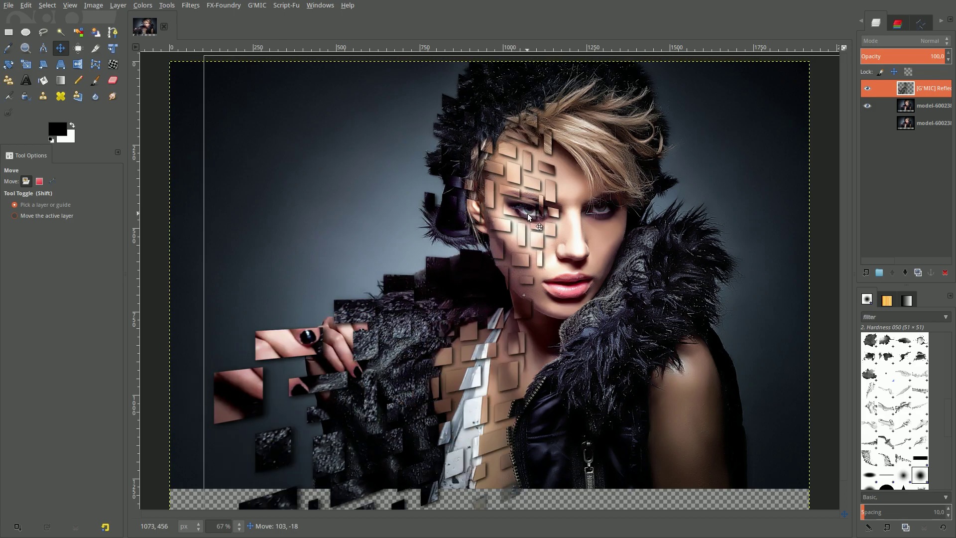
Fit the moved tile layer to image size and merge it down onto the photo.
right_click(915, 93)
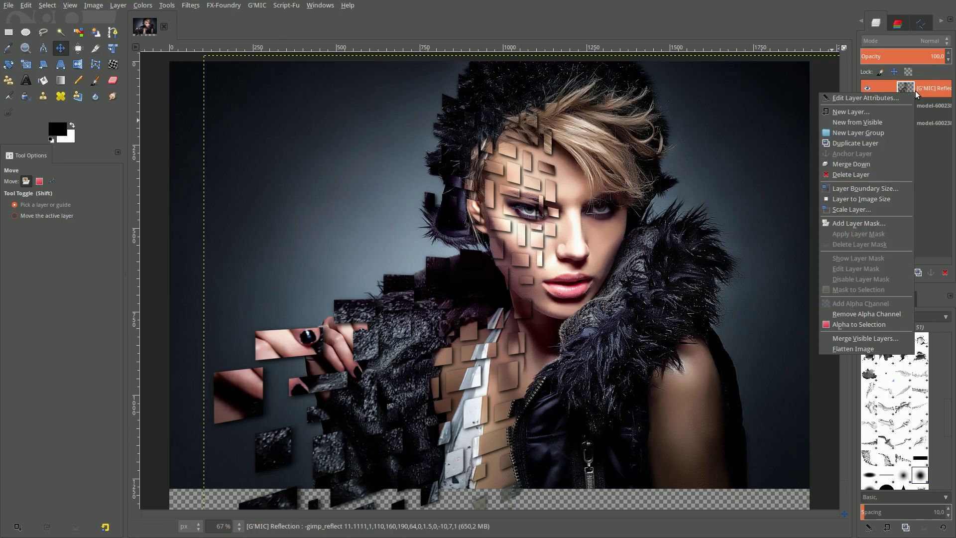
click(884, 199)
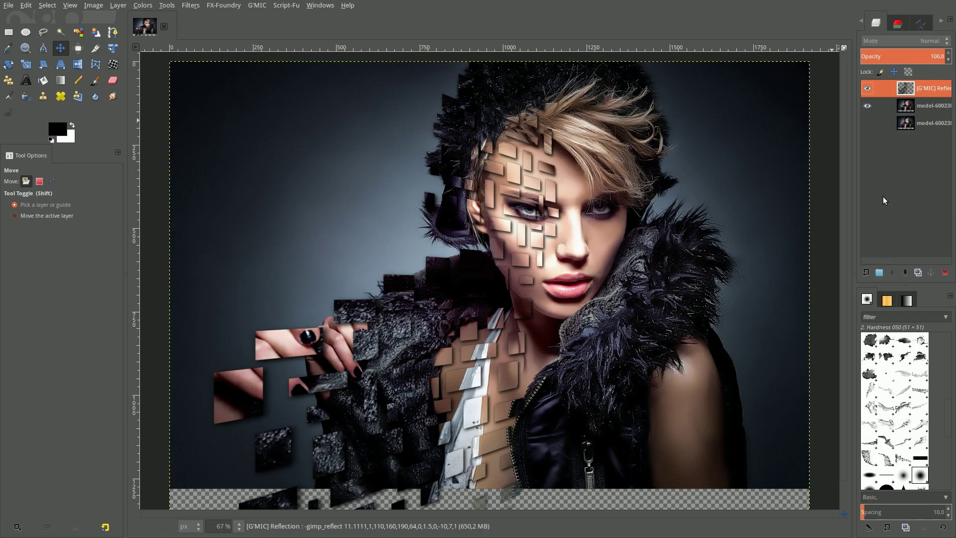
right_click(909, 89)
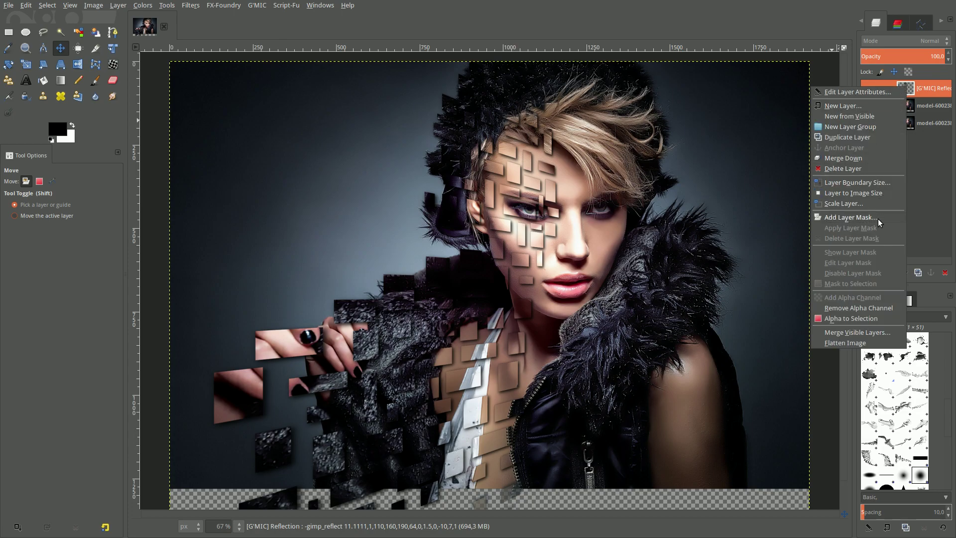
click(860, 159)
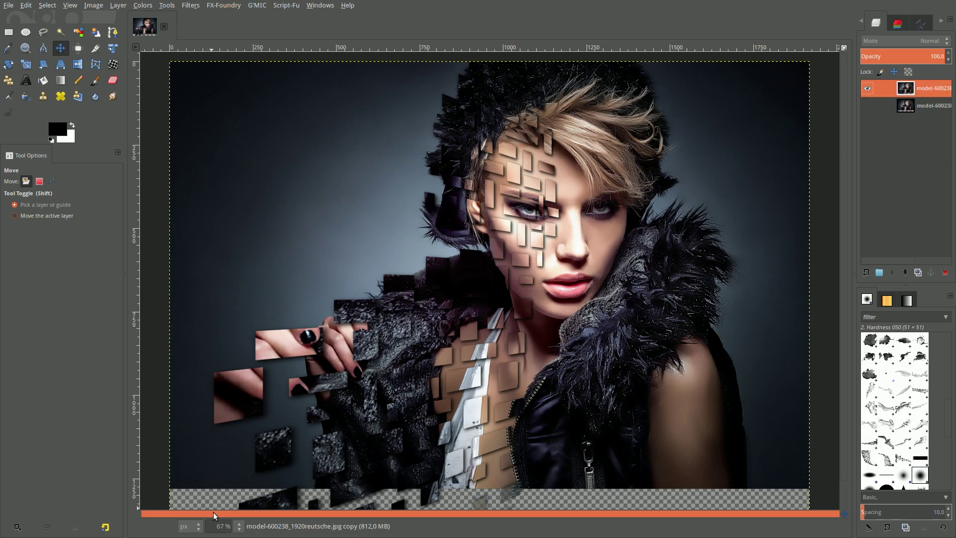
Crop the image to 1920×1280, removing the transparent strip below the photo.
click(240, 524)
click(238, 489)
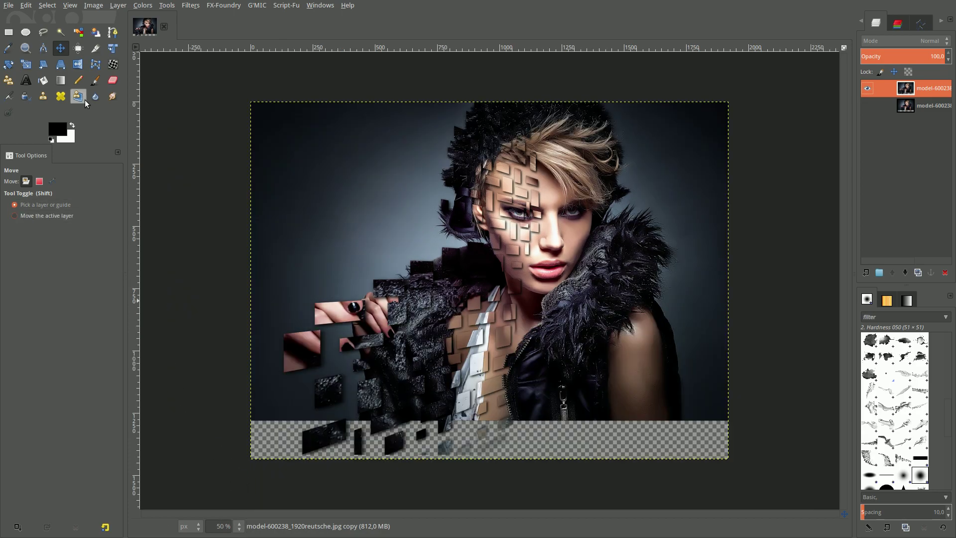
key(shift+c)
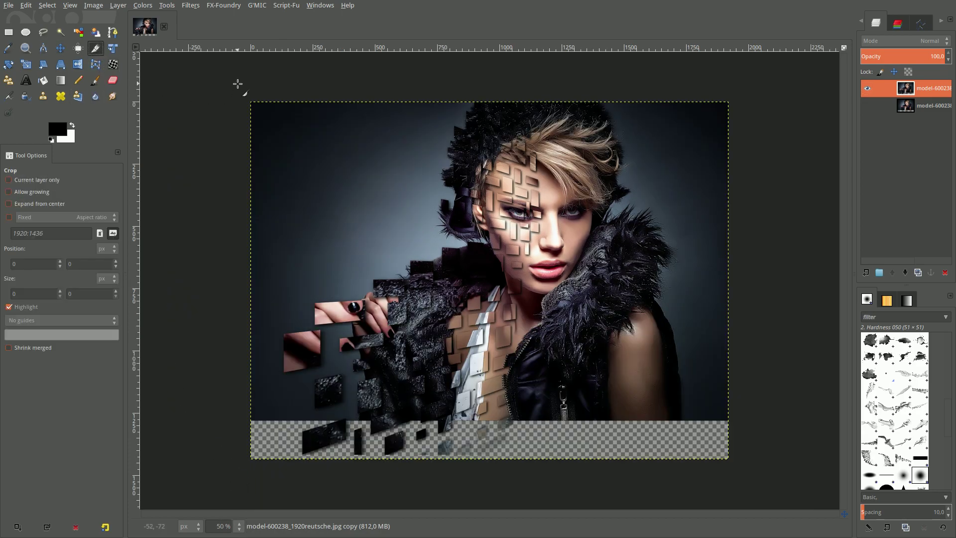
drag(240, 98, 733, 421)
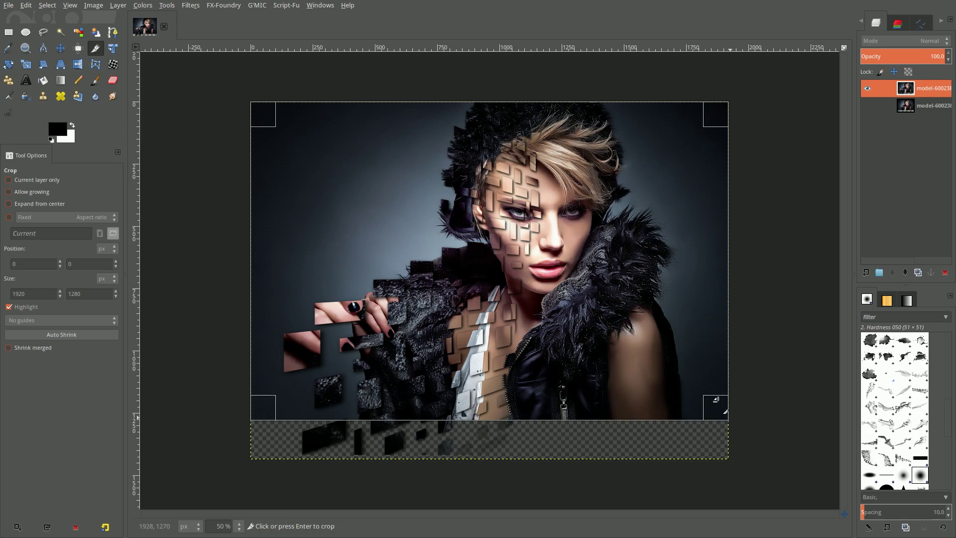
click(558, 320)
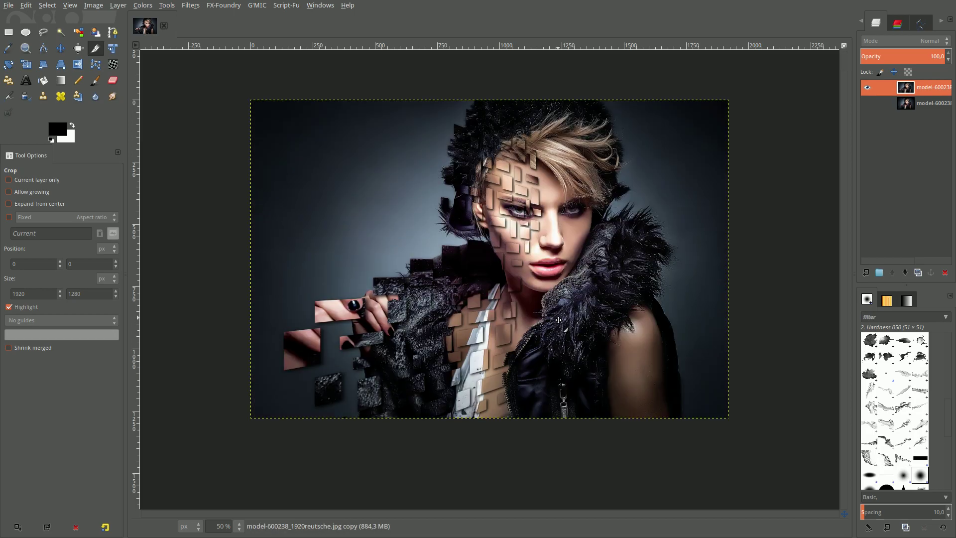
Set the view zoom to 67%.
click(222, 526)
text(67)
key(Return)
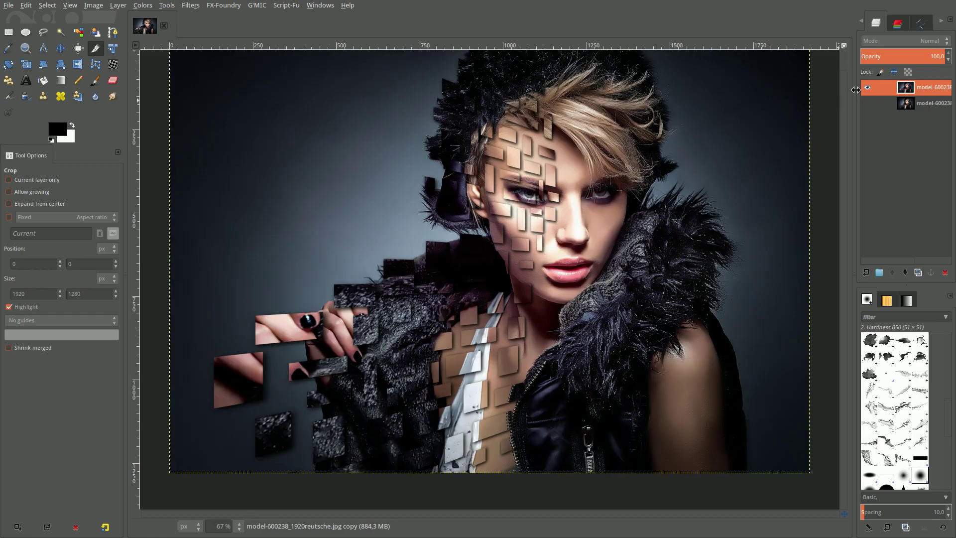
Hide the dispersion layer and select the original photo layer beneath it.
click(868, 103)
click(867, 89)
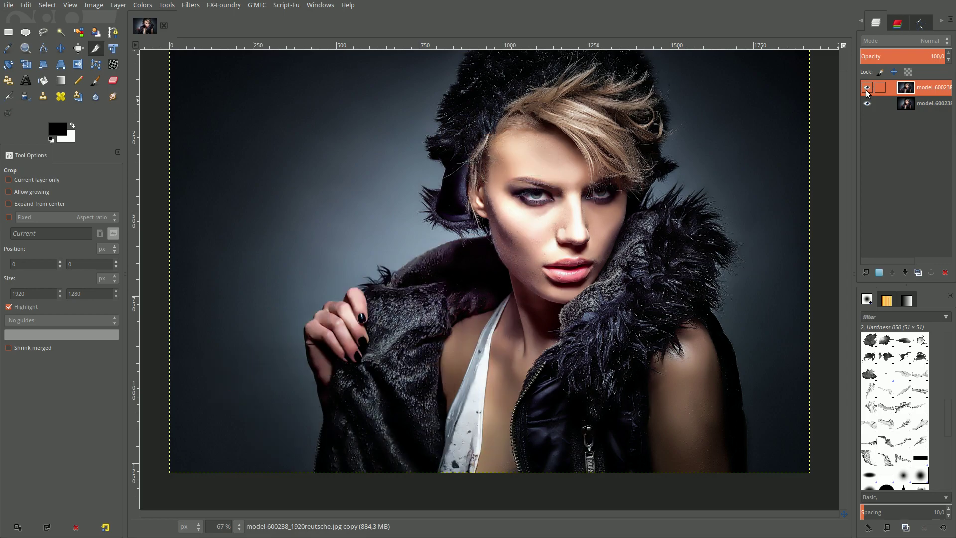
click(867, 90)
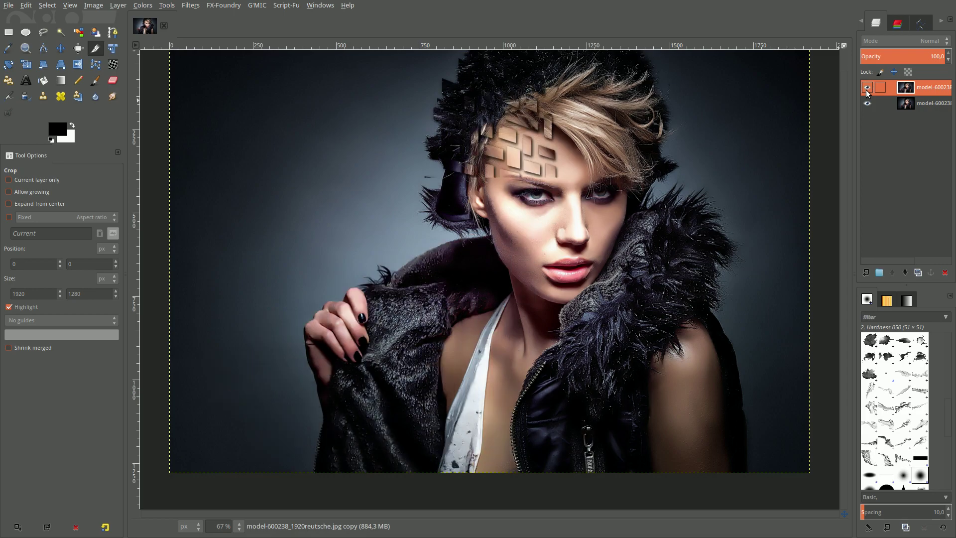
click(907, 106)
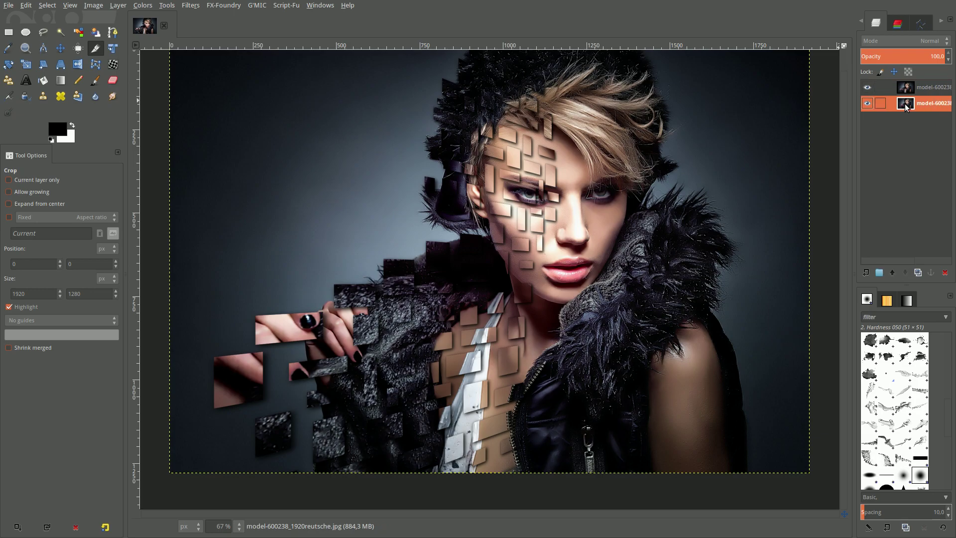
click(870, 89)
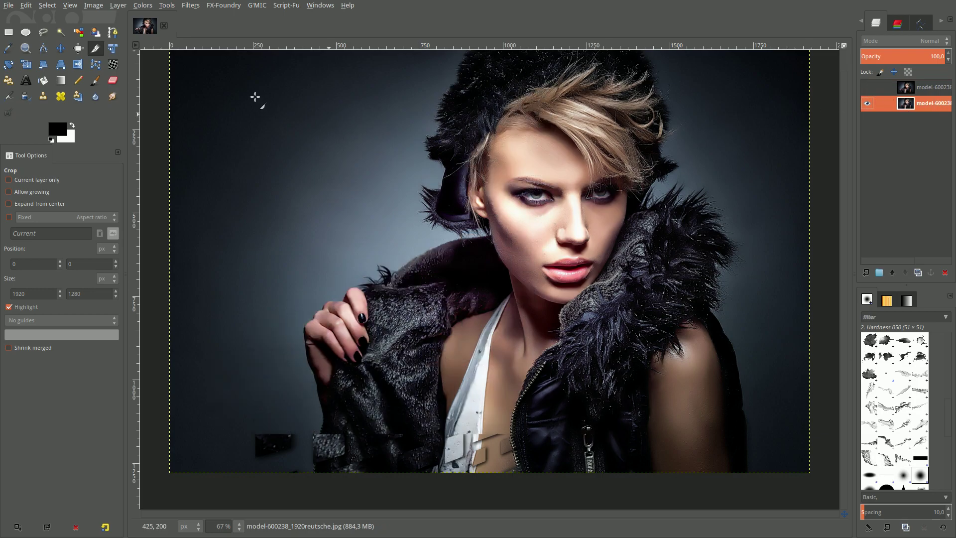
Apply a Distorts > Shift of 2 with a new random seed to the photo layer.
click(190, 6)
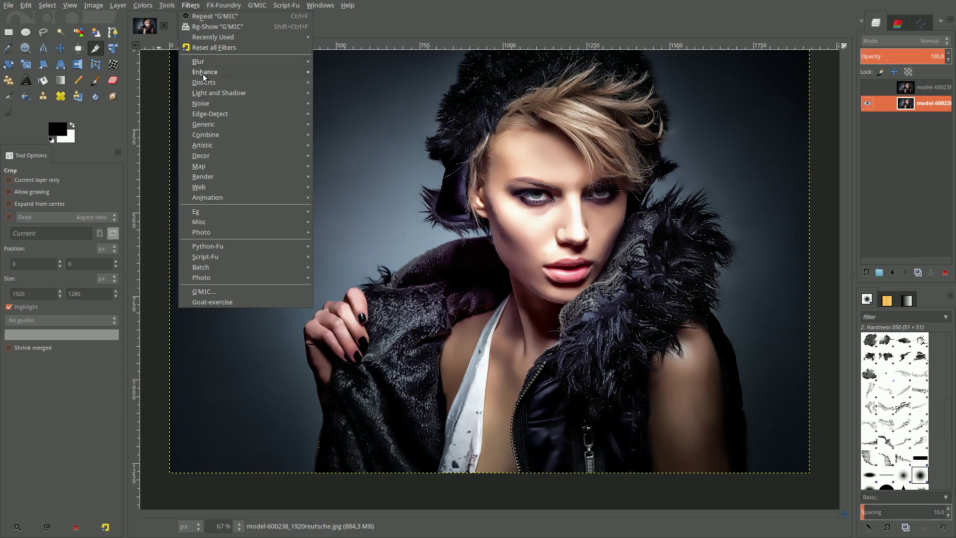
mouse_move(204, 82)
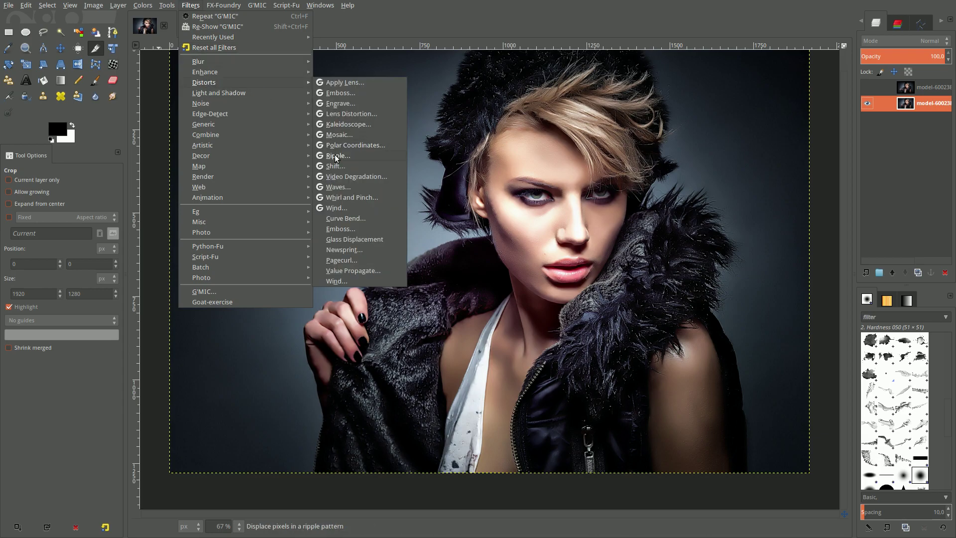
click(339, 168)
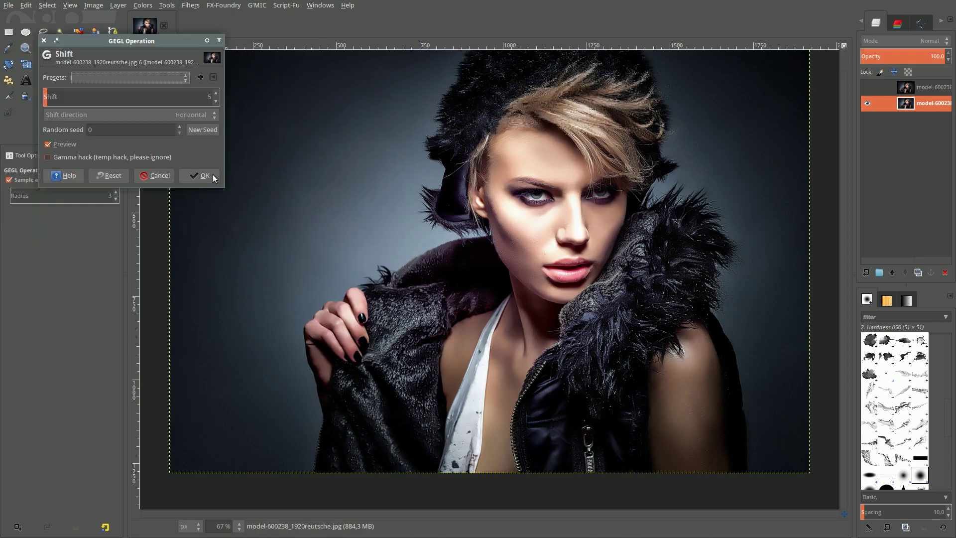
click(201, 129)
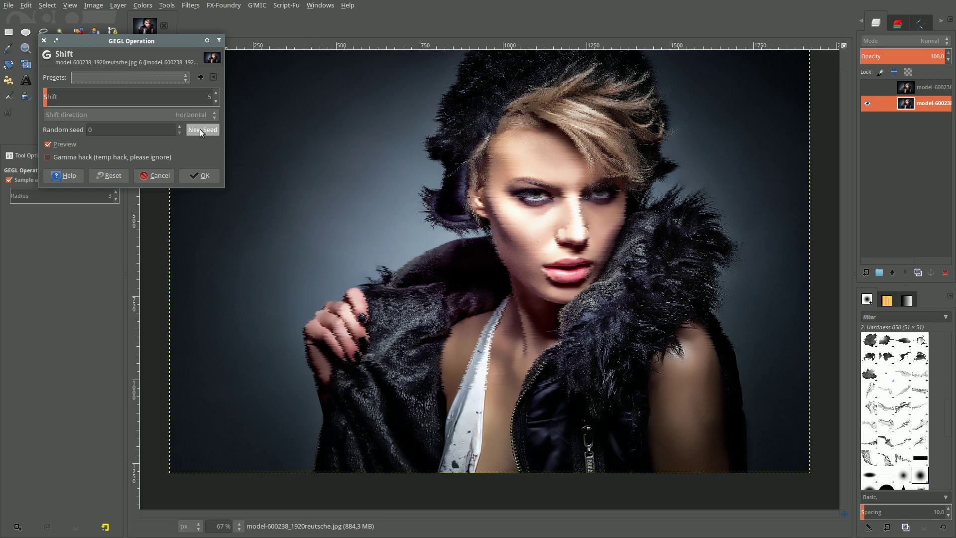
click(216, 102)
click(217, 102)
click(216, 102)
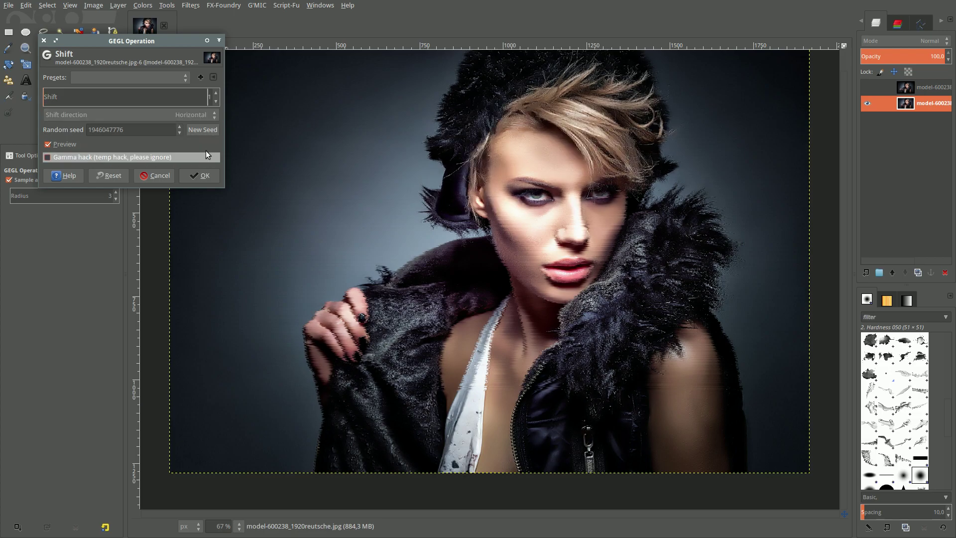
click(203, 130)
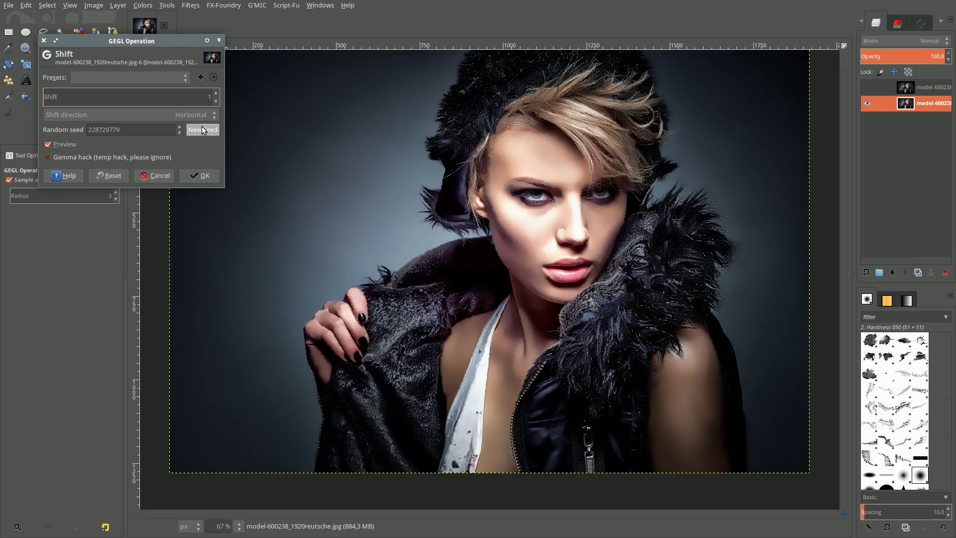
click(216, 93)
click(213, 132)
click(205, 176)
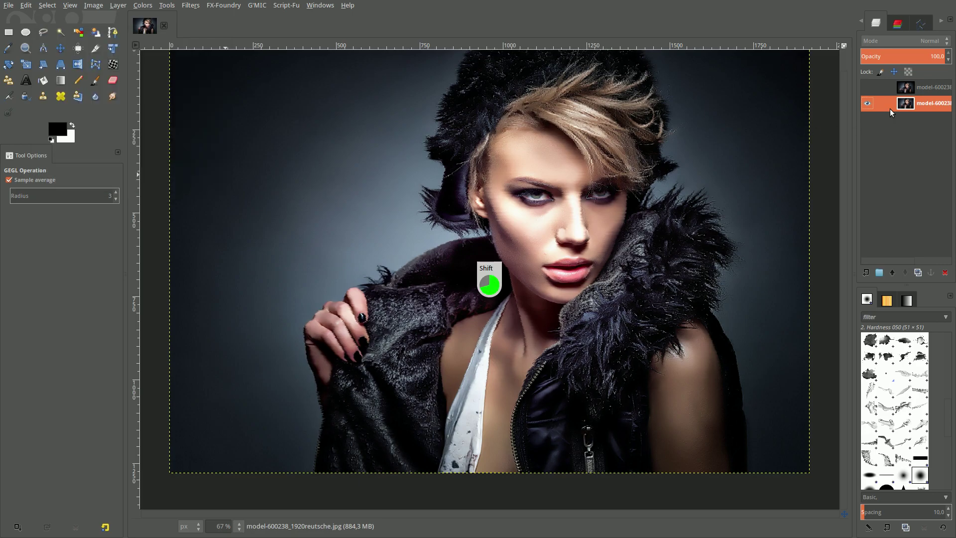
Show the dispersion layer again and merge it down onto the shifted photo.
click(868, 88)
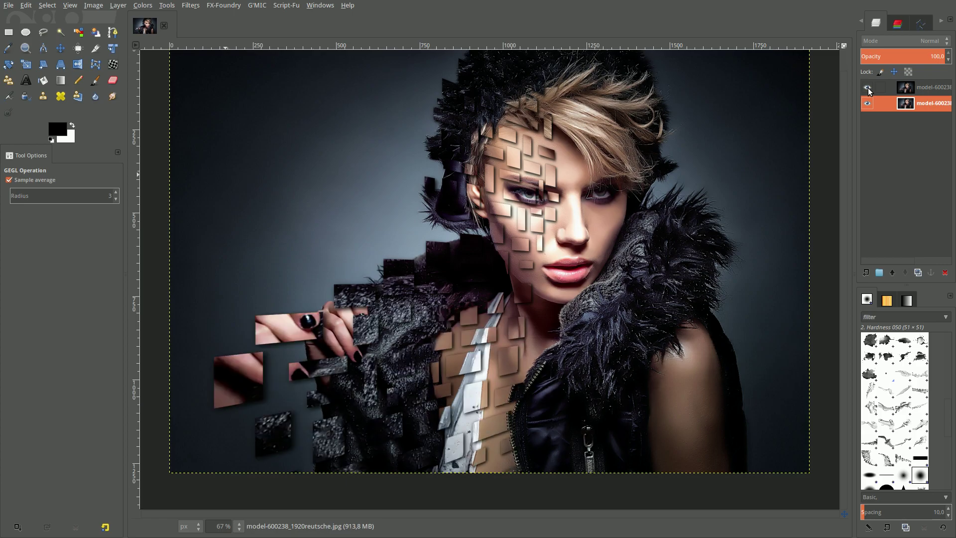
click(907, 88)
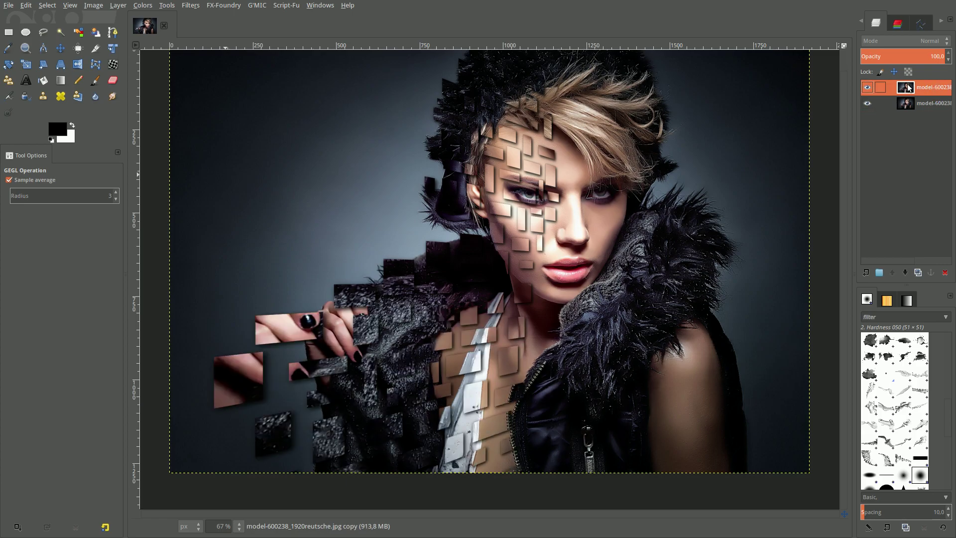
right_click(908, 88)
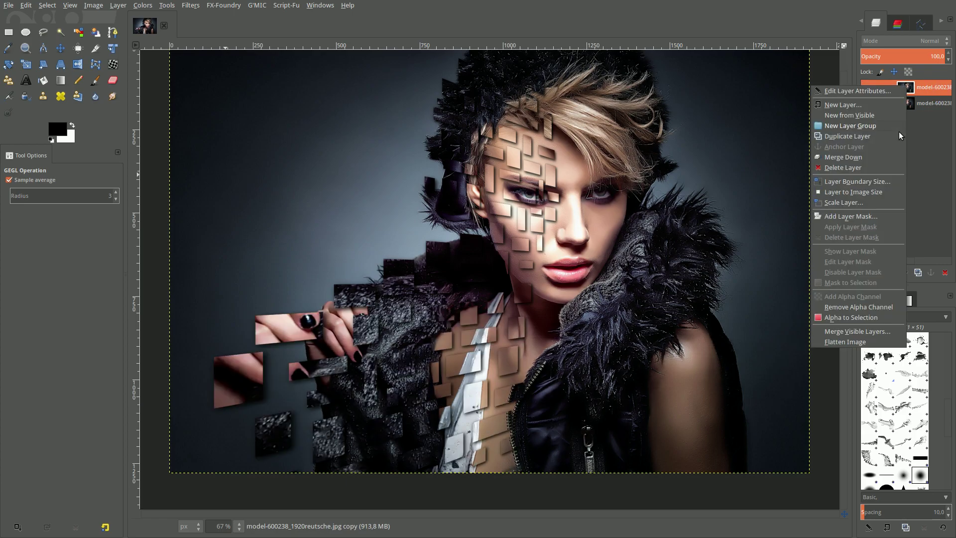
click(872, 159)
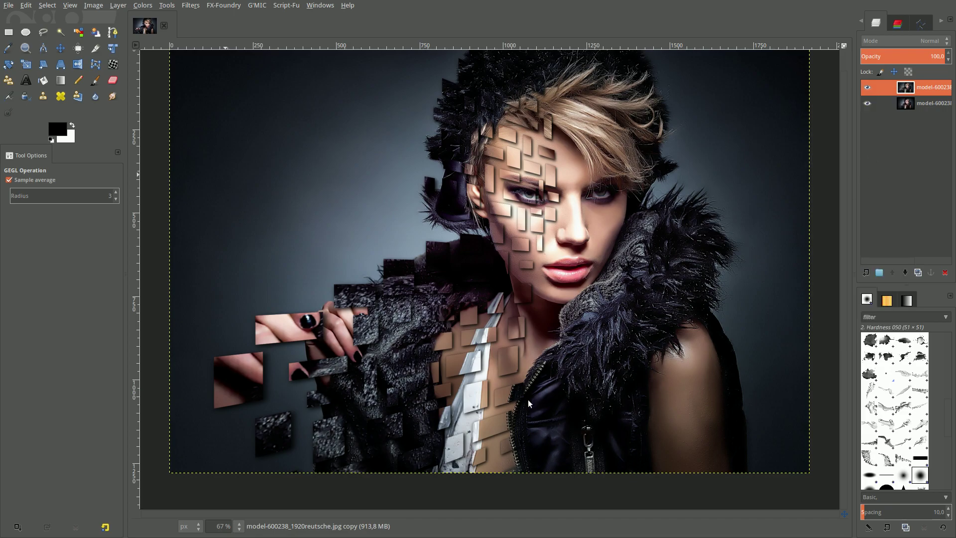
Fit the whole image in the window, then set the zoom back to 67%.
click(239, 526)
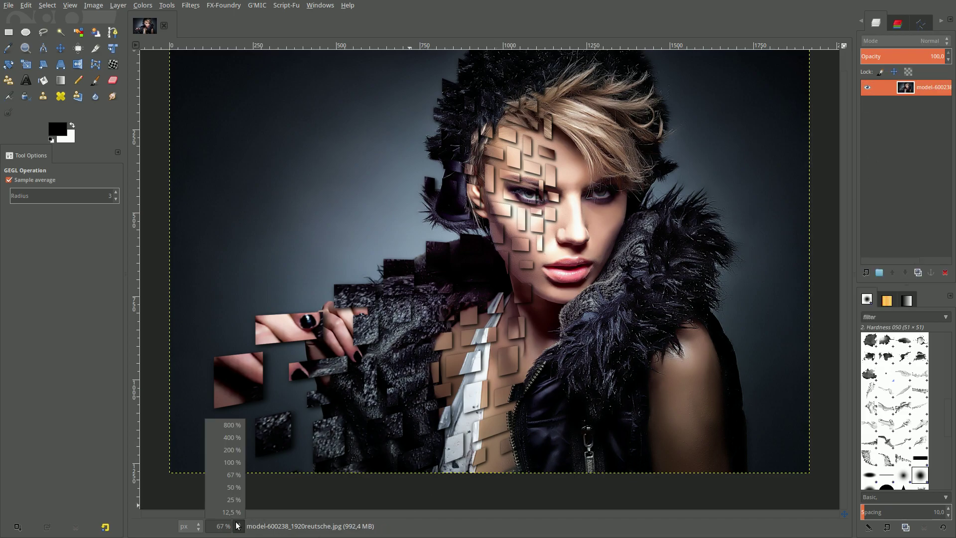
click(230, 495)
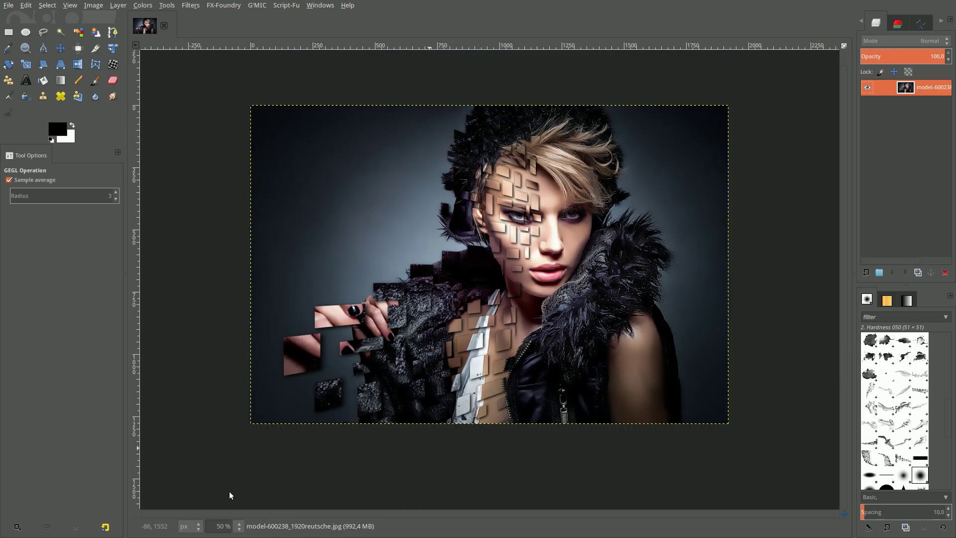
click(239, 526)
click(230, 477)
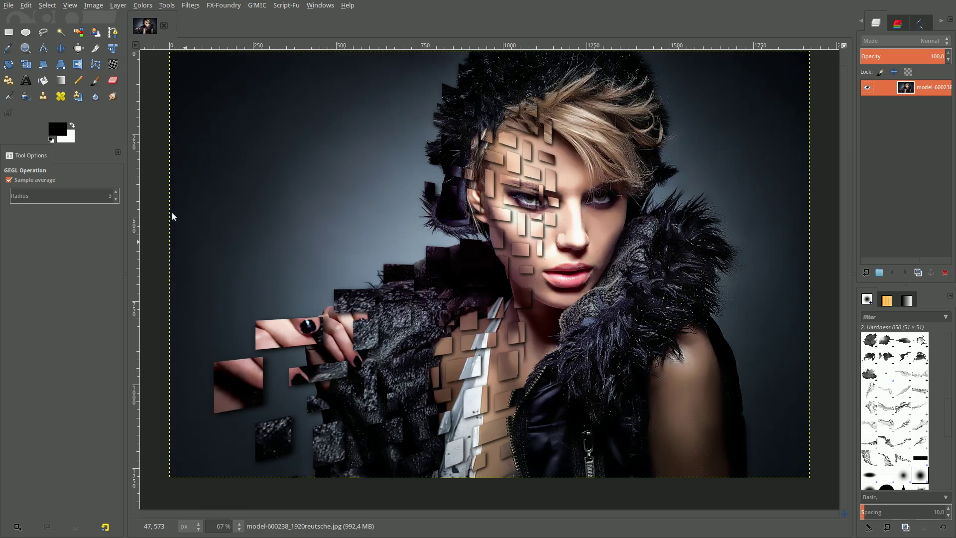
click(92, 6)
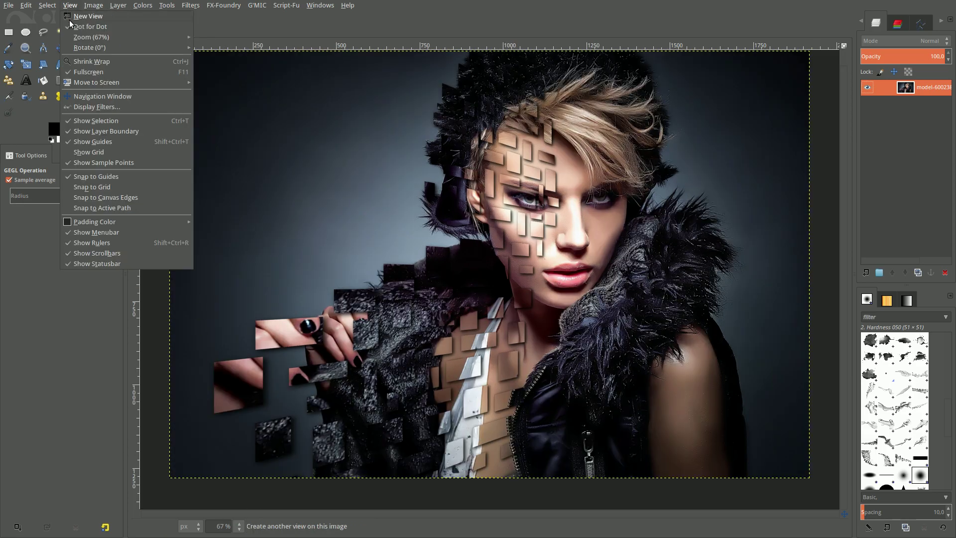
mouse_move(91, 37)
click(225, 66)
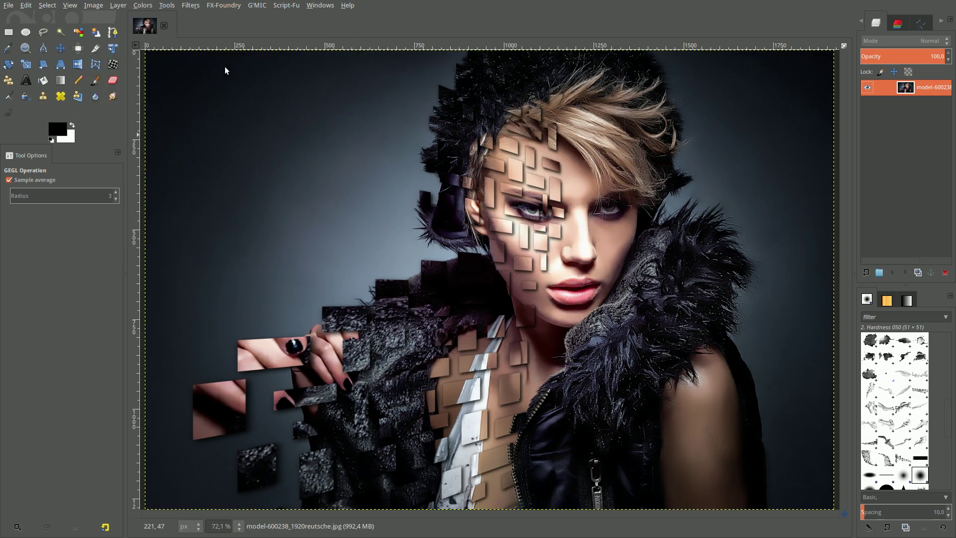
click(238, 526)
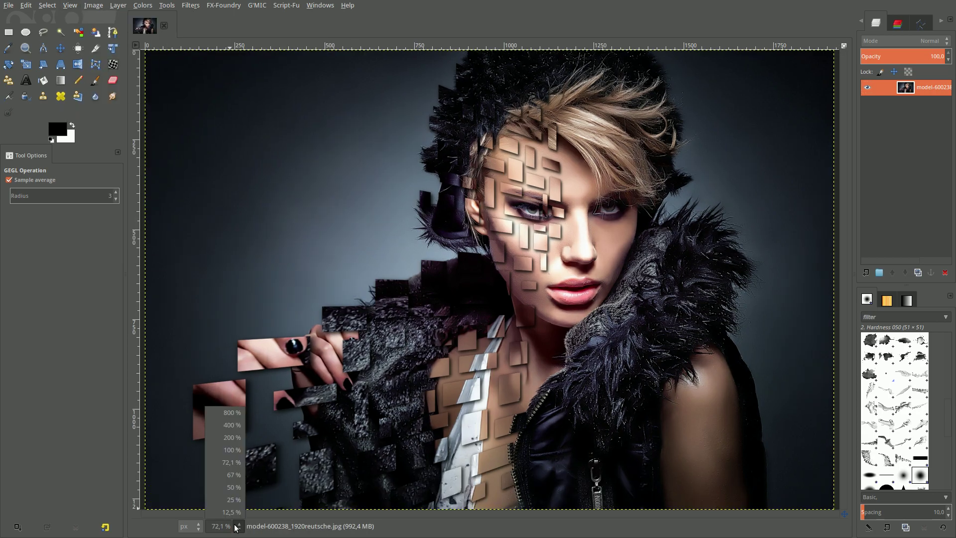
click(230, 477)
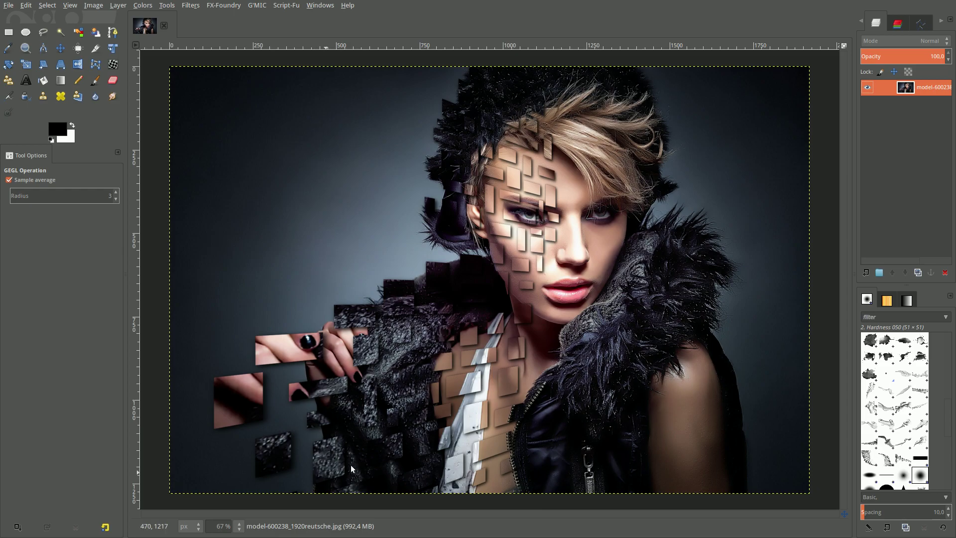